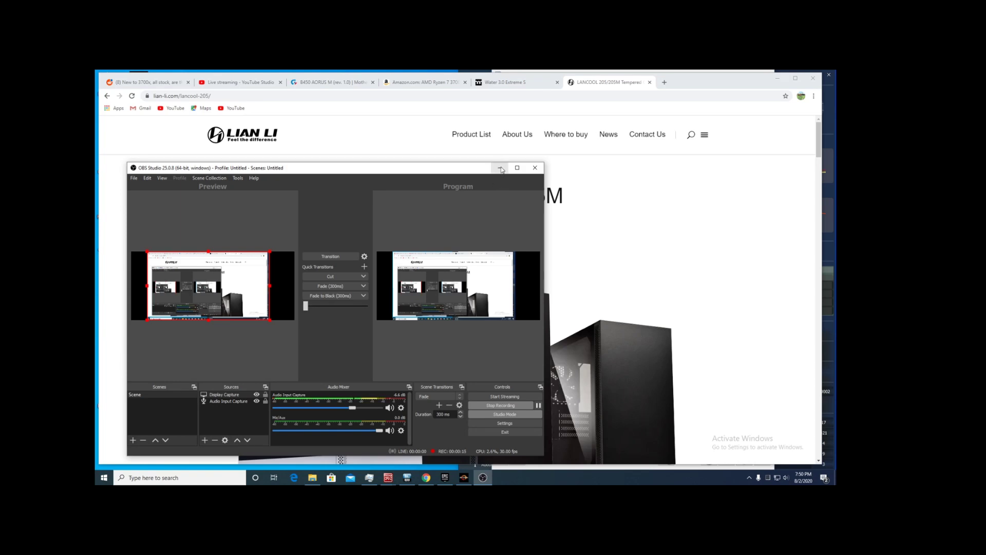
Minimize OBS Studio to reveal the LANCOOL 205 product page in the browser.
{"action": "left_click", "coordinate": [501, 169]}
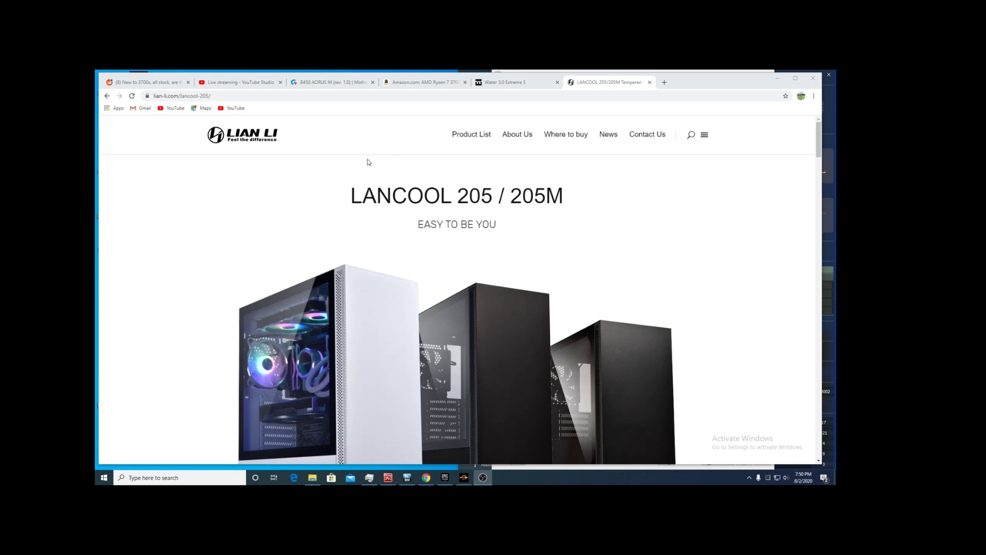
Switch to the Amazon Ryzen 7 3700X listing and scroll down to its manufacturer description.
{"action": "left_click", "coordinate": [426, 83]}
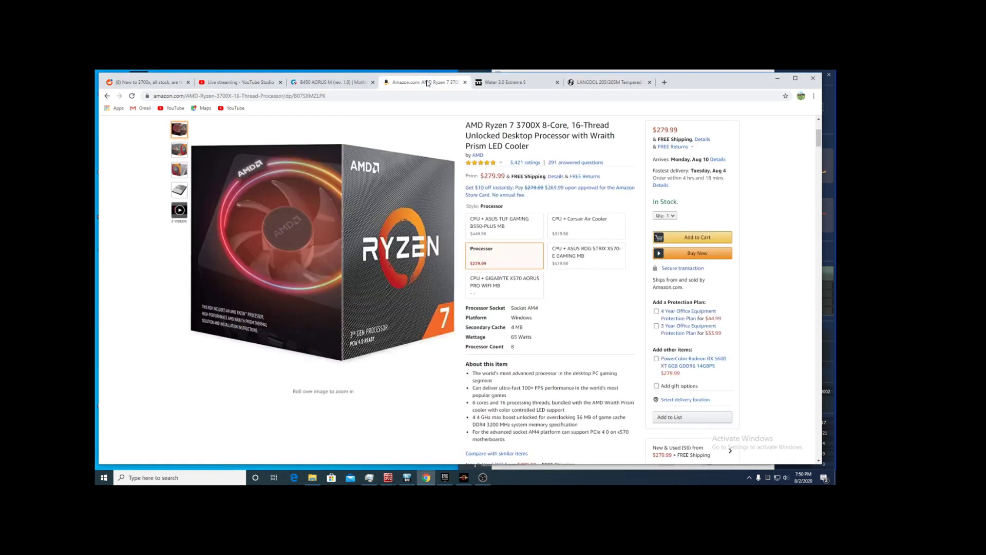
{"action": "mouse_move", "coordinate": [272, 230]}
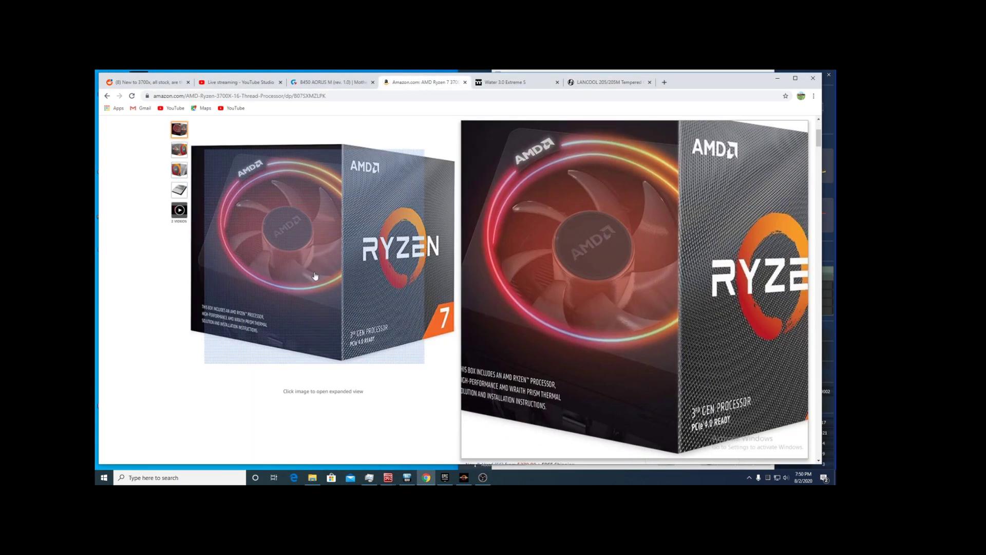
{"action": "scroll", "coordinate": [303, 257], "scroll_direction": "down", "scroll_amount": 2}
{"action": "scroll", "coordinate": [309, 278], "scroll_direction": "down", "scroll_amount": 12}
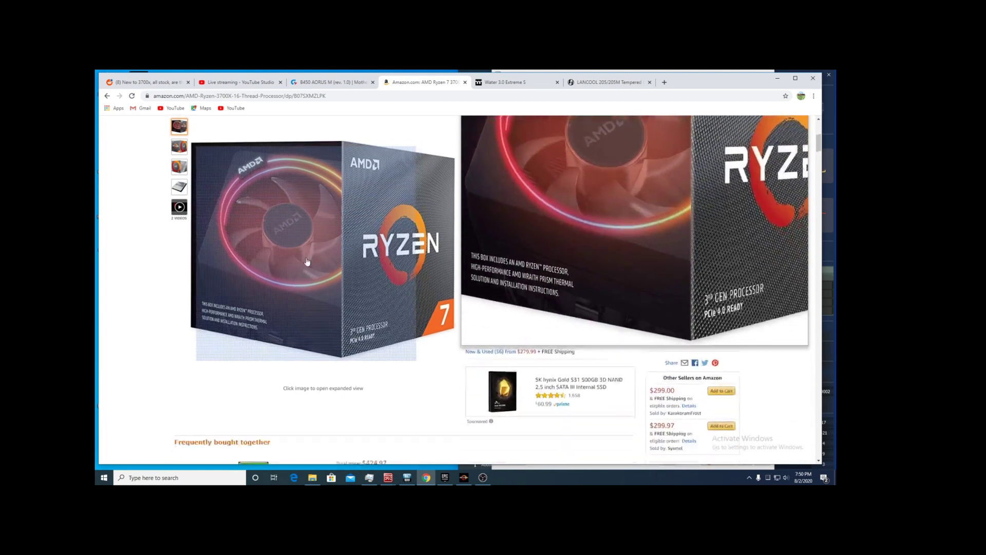
{"action": "scroll", "coordinate": [305, 262], "scroll_direction": "down", "scroll_amount": 5}
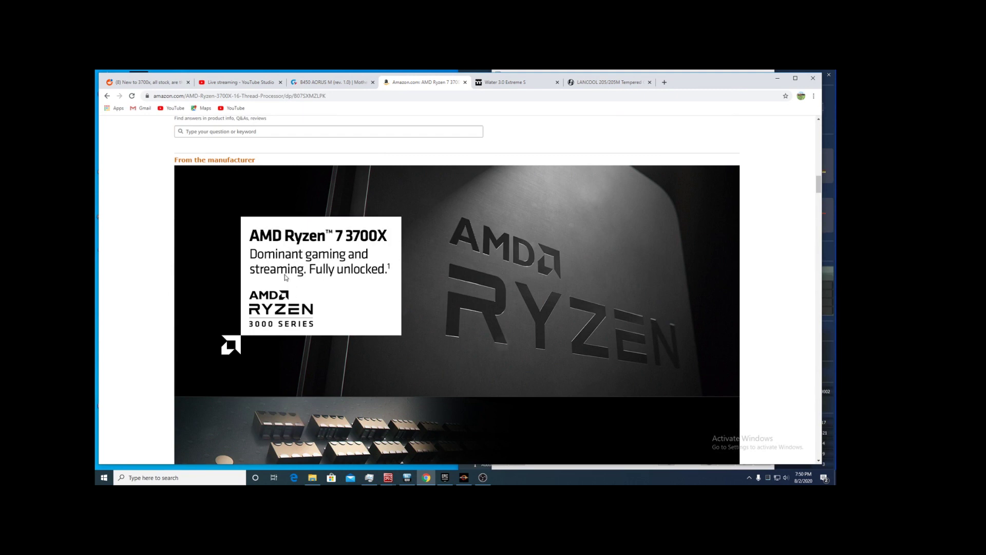
{"action": "scroll", "coordinate": [296, 310], "scroll_direction": "down", "scroll_amount": 1}
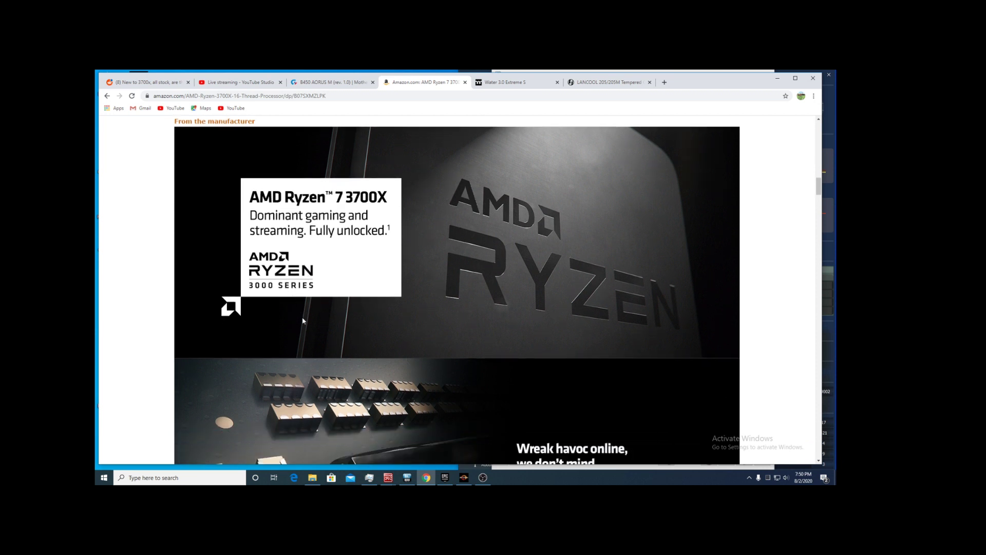
{"action": "scroll", "coordinate": [317, 294], "scroll_direction": "down", "scroll_amount": 12}
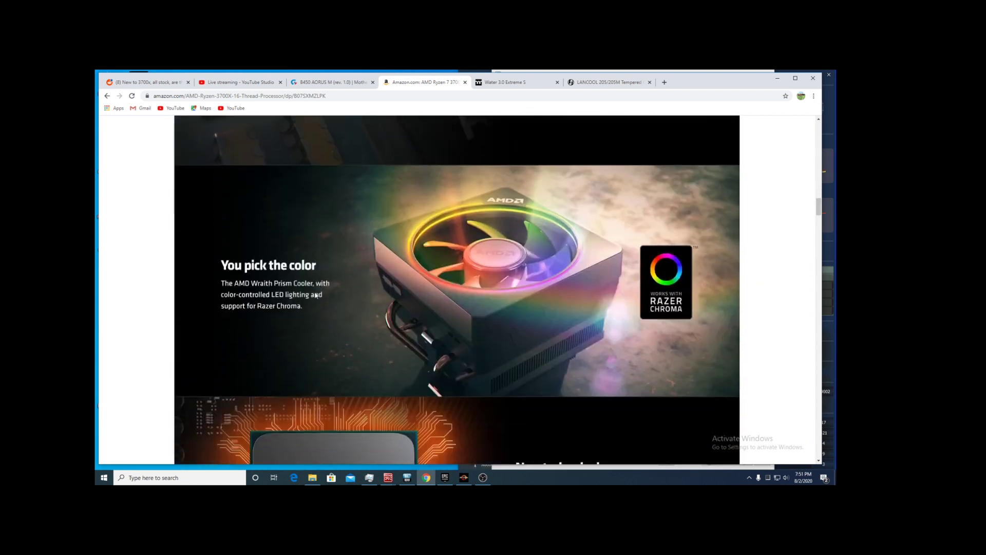
{"action": "scroll", "coordinate": [316, 295], "scroll_direction": "down", "scroll_amount": 1}
{"action": "scroll", "coordinate": [318, 295], "scroll_direction": "up", "scroll_amount": 4}
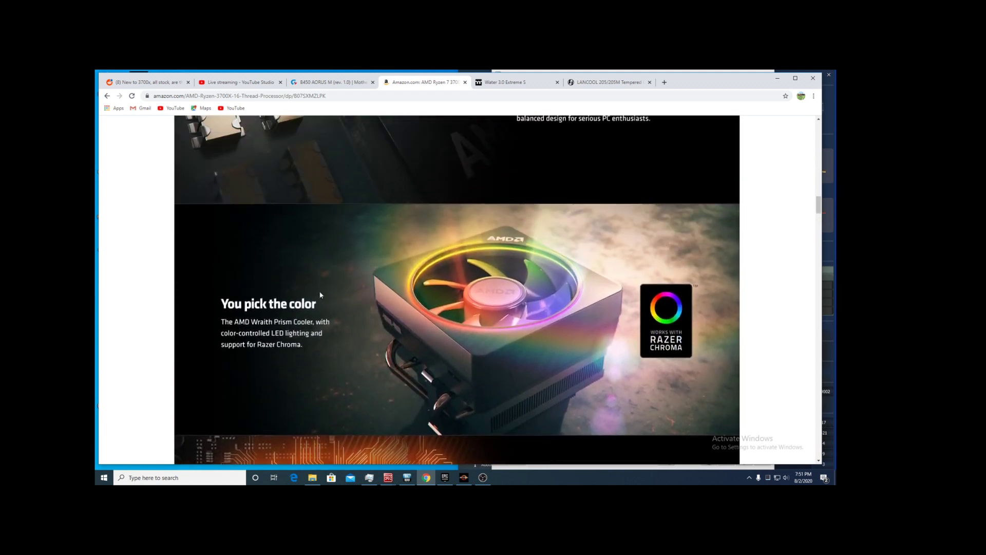
{"action": "scroll", "coordinate": [380, 323], "scroll_direction": "down", "scroll_amount": 6}
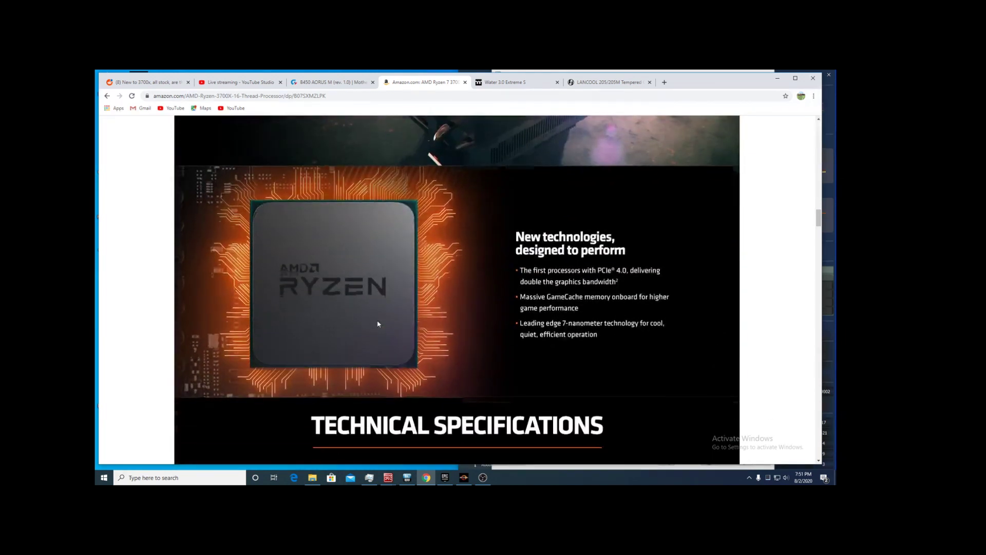
{"action": "scroll", "coordinate": [344, 335], "scroll_direction": "down", "scroll_amount": 7}
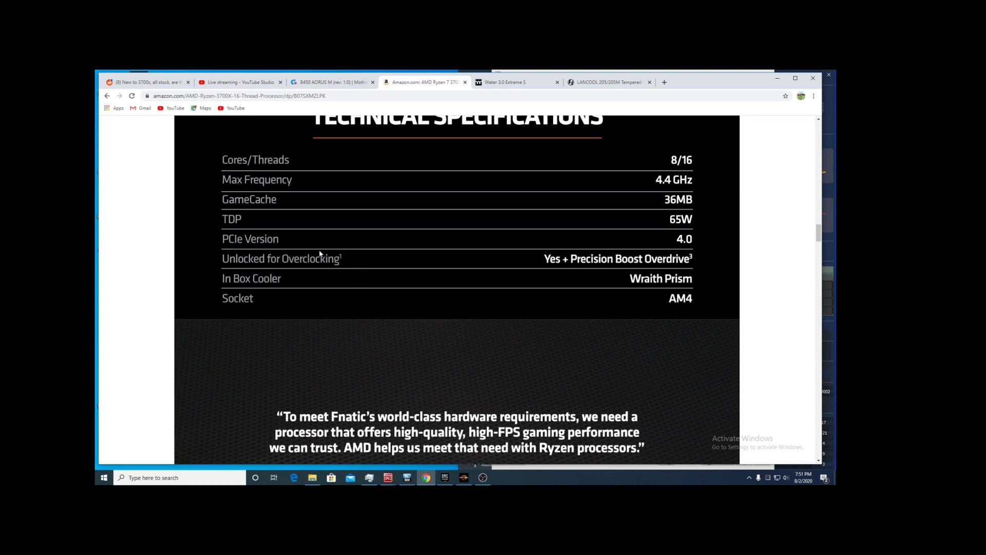
{"action": "scroll", "coordinate": [319, 253], "scroll_direction": "down", "scroll_amount": 2}
{"action": "scroll", "coordinate": [323, 266], "scroll_direction": "down", "scroll_amount": 5}
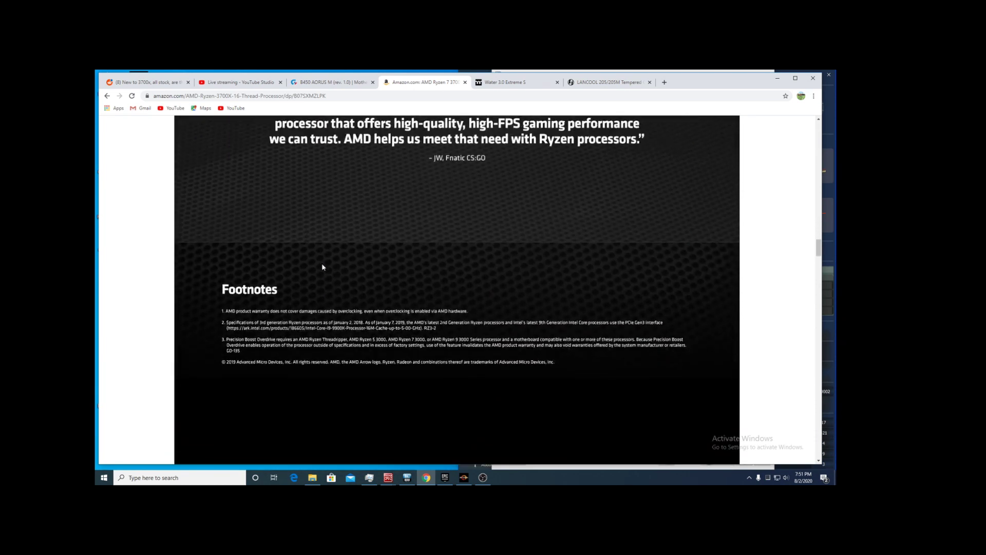
{"action": "scroll", "coordinate": [323, 267], "scroll_direction": "up", "scroll_amount": 2}
{"action": "scroll", "coordinate": [322, 267], "scroll_direction": "down", "scroll_amount": 9}
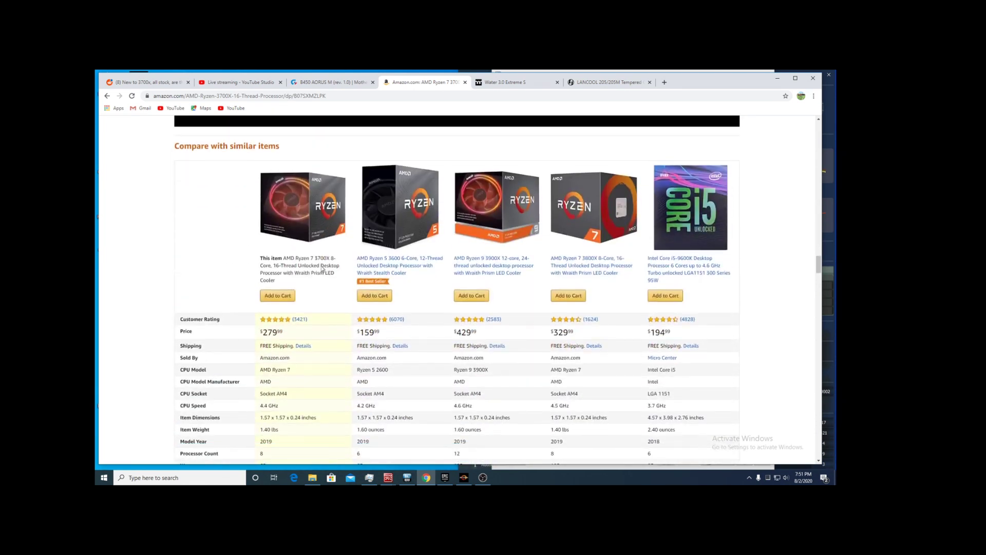
{"action": "scroll", "coordinate": [323, 267], "scroll_direction": "up", "scroll_amount": 2}
{"action": "scroll", "coordinate": [321, 268], "scroll_direction": "up", "scroll_amount": 8}
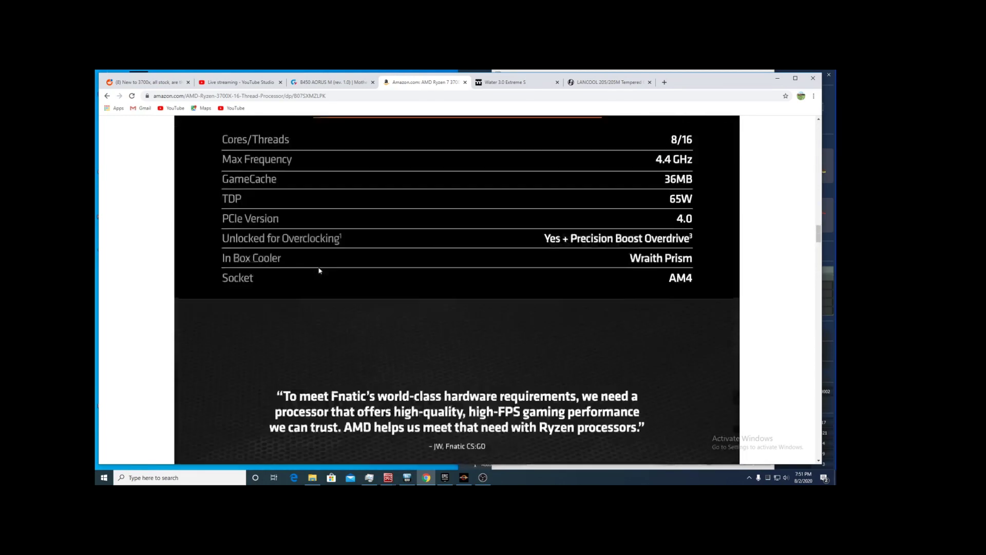
{"action": "scroll", "coordinate": [318, 271], "scroll_direction": "up", "scroll_amount": 20}
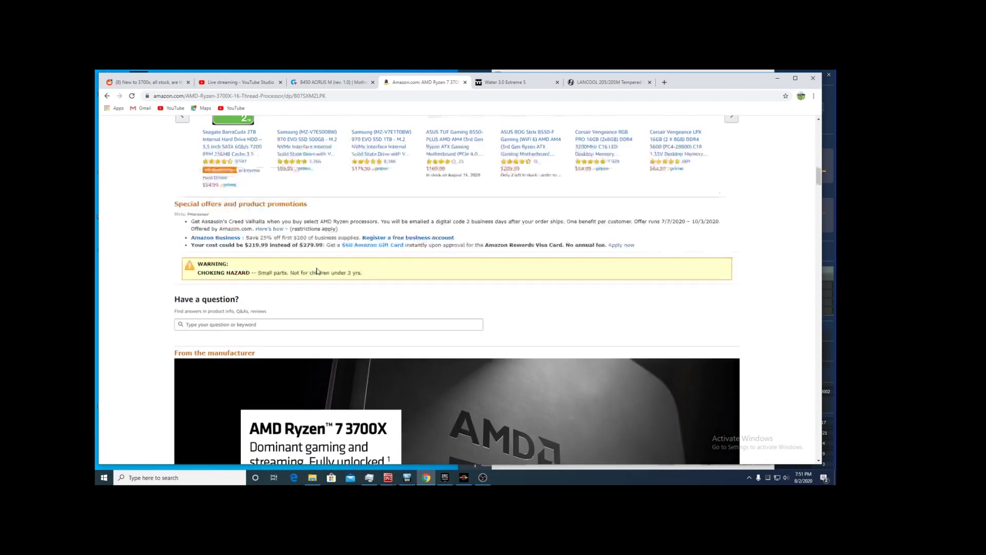
{"action": "scroll", "coordinate": [317, 271], "scroll_direction": "up", "scroll_amount": 15}
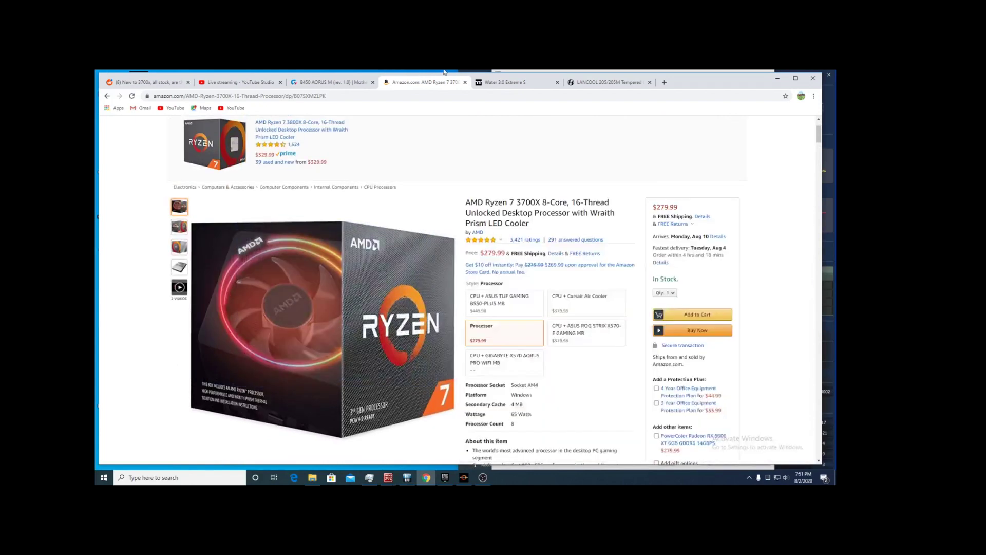
Return to the LANCOOL 205/205M page and scroll past CHANGEABLE MB SIZE and COLOR CHOICES to SPECIFICATIONS.
{"action": "left_click", "coordinate": [574, 77]}
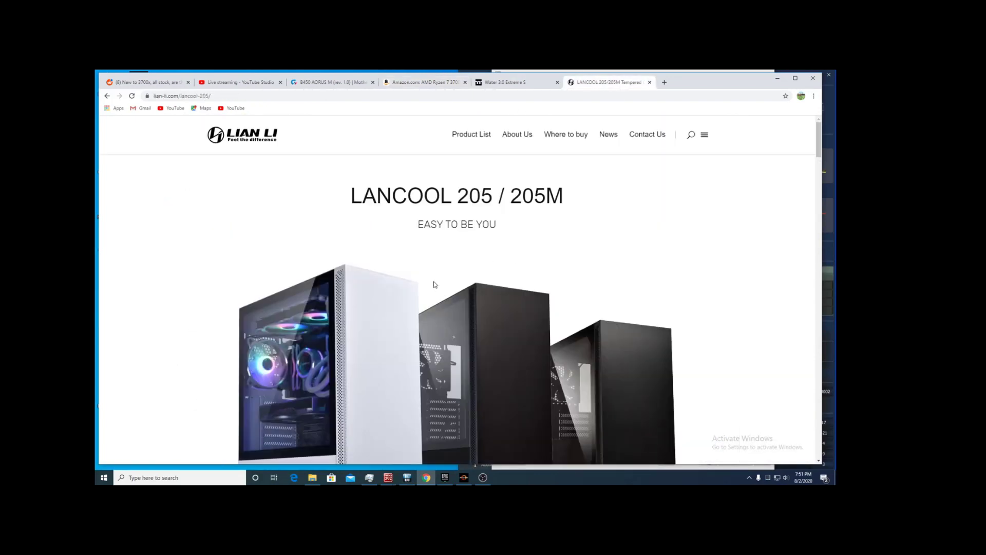
{"action": "scroll", "coordinate": [443, 267], "scroll_direction": "down", "scroll_amount": 5}
{"action": "scroll", "coordinate": [532, 205], "scroll_direction": "up", "scroll_amount": 4}
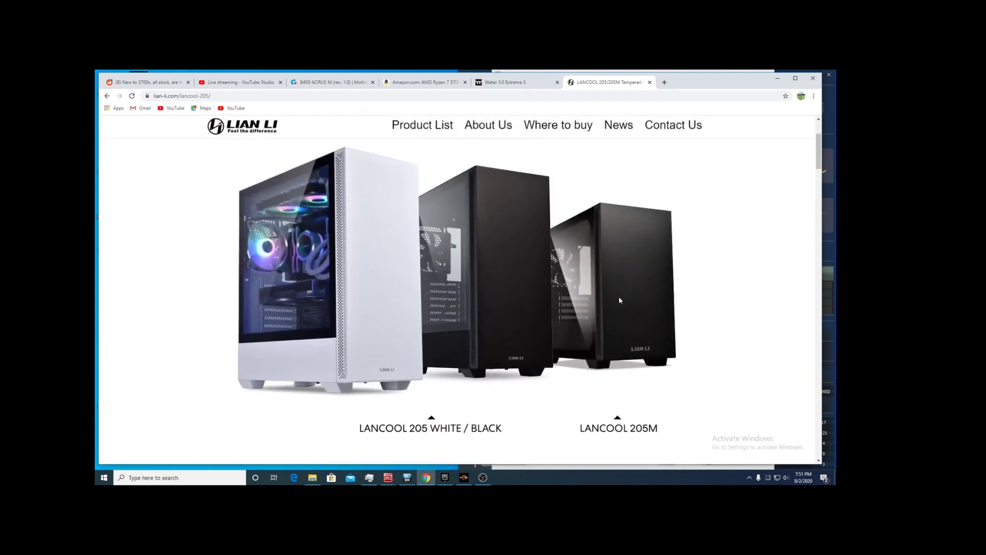
{"action": "scroll", "coordinate": [564, 354], "scroll_direction": "down", "scroll_amount": 3}
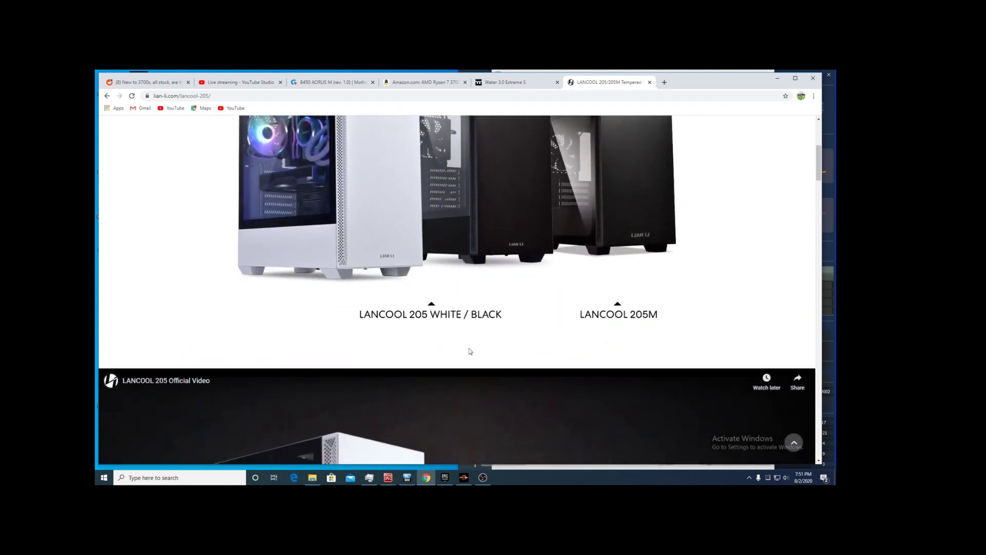
{"action": "scroll", "coordinate": [434, 326], "scroll_direction": "down", "scroll_amount": 3}
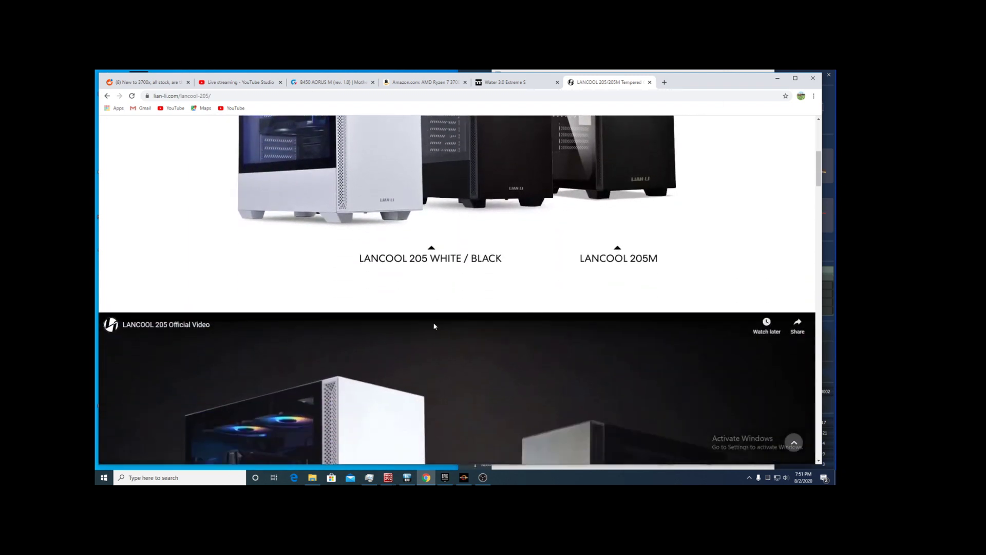
{"action": "scroll", "coordinate": [341, 316], "scroll_direction": "down", "scroll_amount": 1}
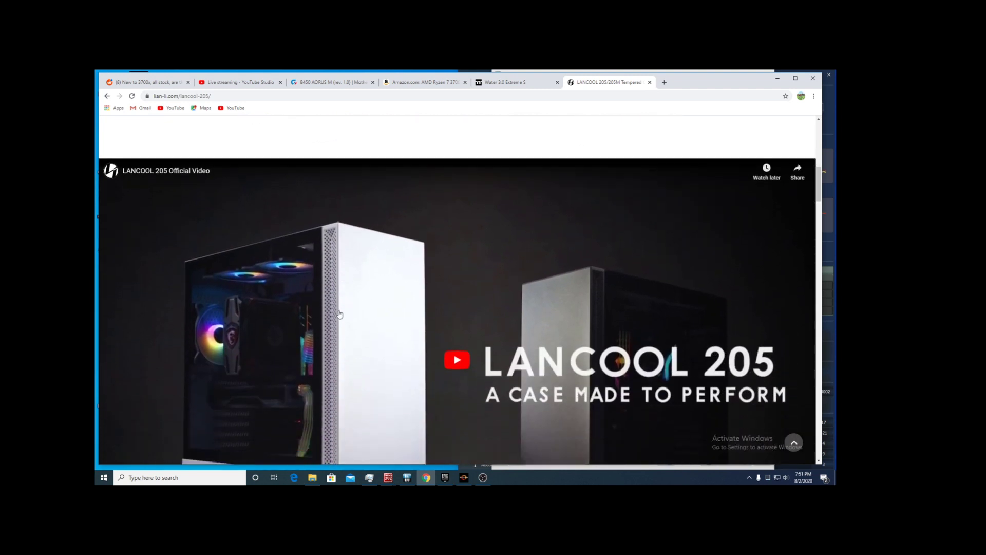
{"action": "scroll", "coordinate": [322, 312], "scroll_direction": "down", "scroll_amount": 1}
{"action": "scroll", "coordinate": [322, 311], "scroll_direction": "down", "scroll_amount": 4}
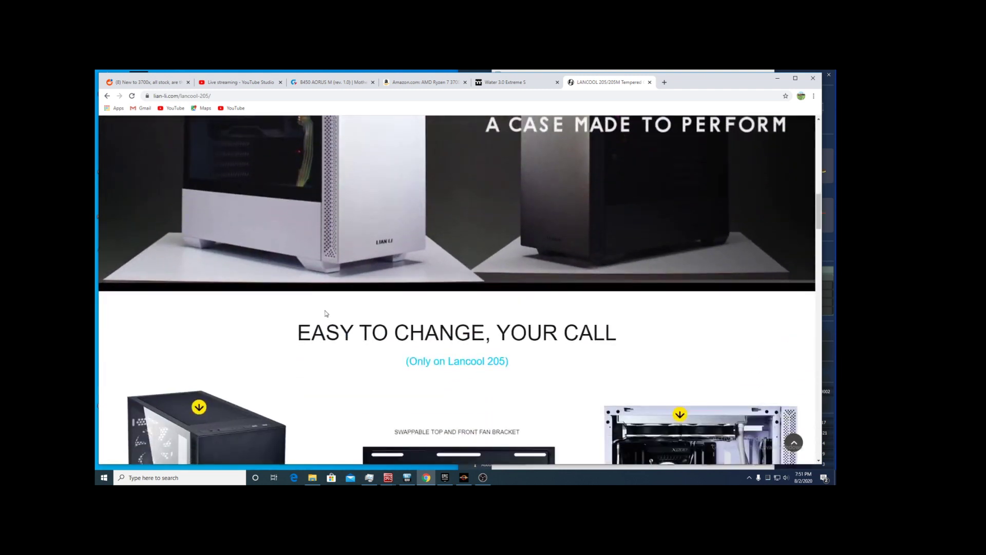
{"action": "scroll", "coordinate": [356, 327], "scroll_direction": "down", "scroll_amount": 4}
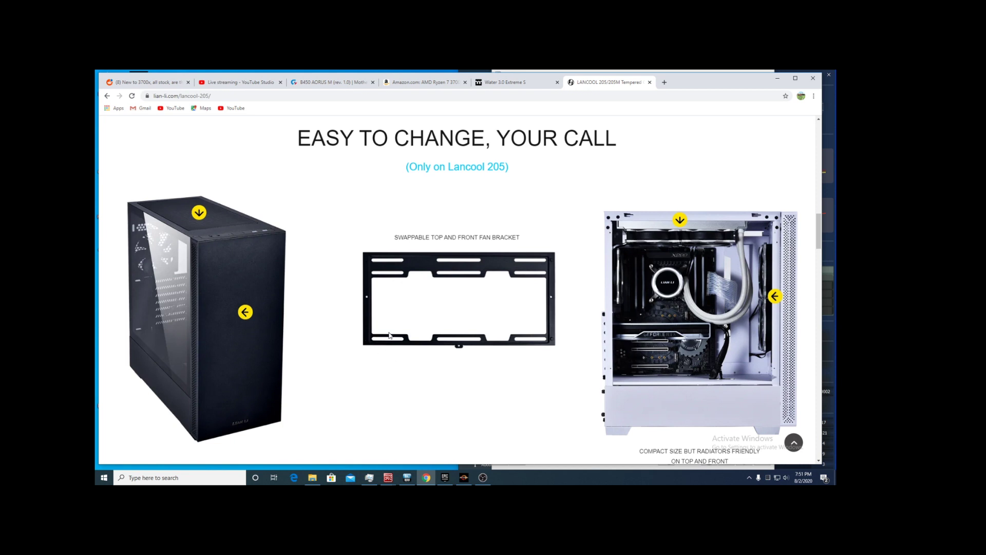
{"action": "scroll", "coordinate": [379, 338], "scroll_direction": "down", "scroll_amount": 5}
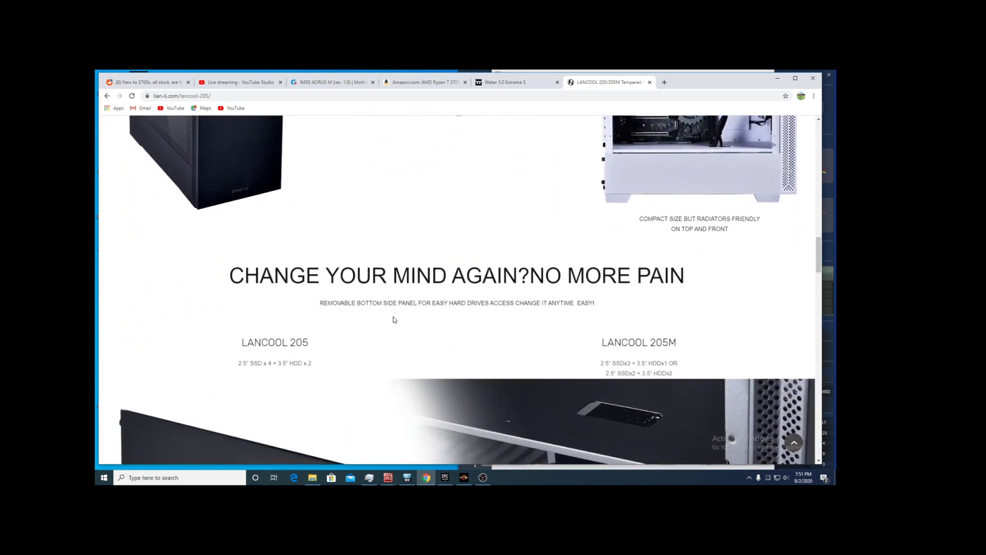
{"action": "scroll", "coordinate": [392, 321], "scroll_direction": "down", "scroll_amount": 4}
{"action": "scroll", "coordinate": [308, 300], "scroll_direction": "down", "scroll_amount": 3}
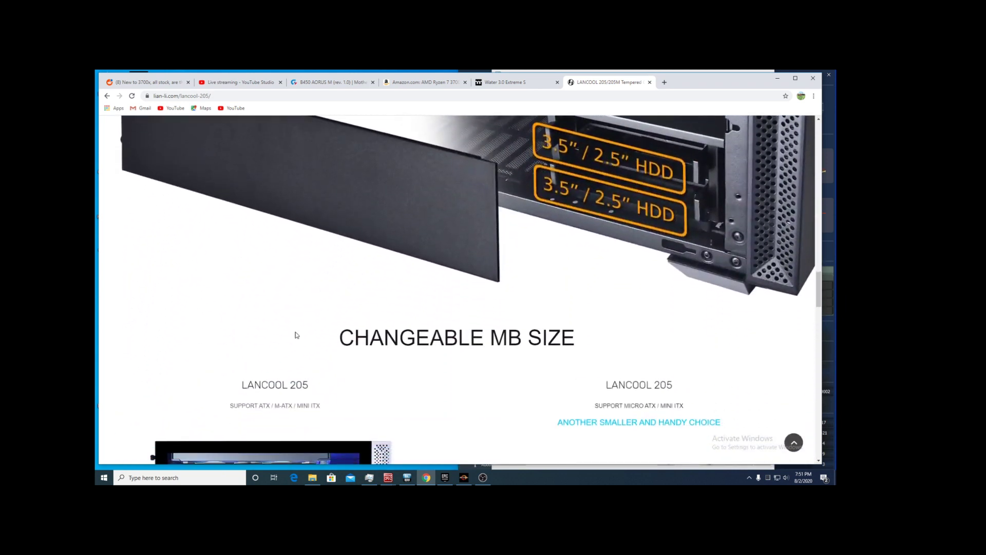
{"action": "scroll", "coordinate": [291, 288], "scroll_direction": "down", "scroll_amount": 3}
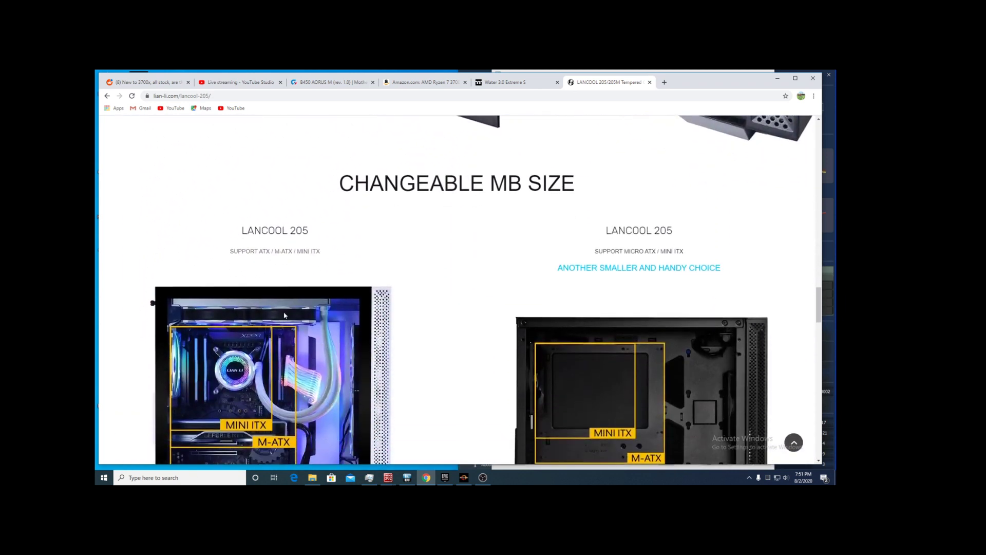
{"action": "scroll", "coordinate": [285, 314], "scroll_direction": "down", "scroll_amount": 5}
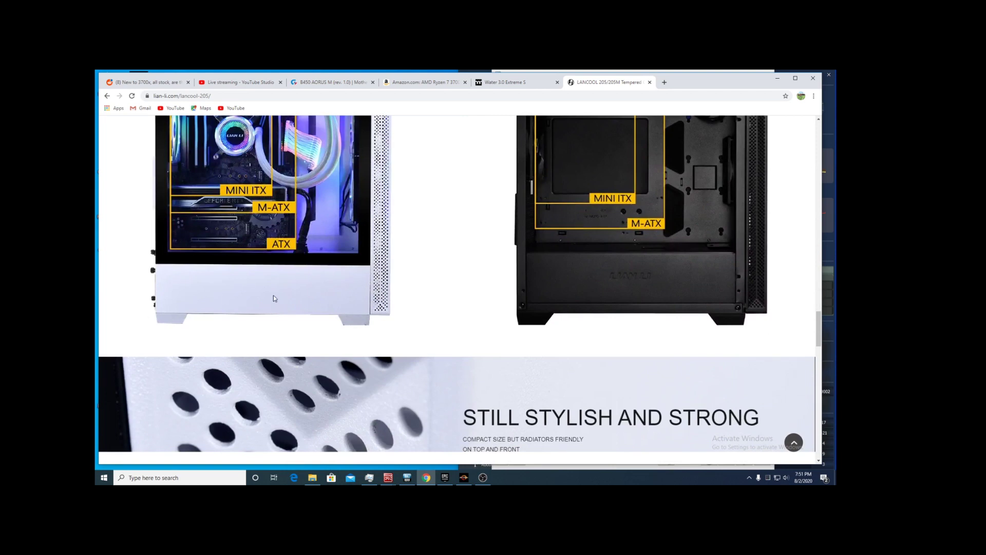
{"action": "scroll", "coordinate": [267, 290], "scroll_direction": "down", "scroll_amount": 3}
{"action": "scroll", "coordinate": [263, 283], "scroll_direction": "down", "scroll_amount": 5}
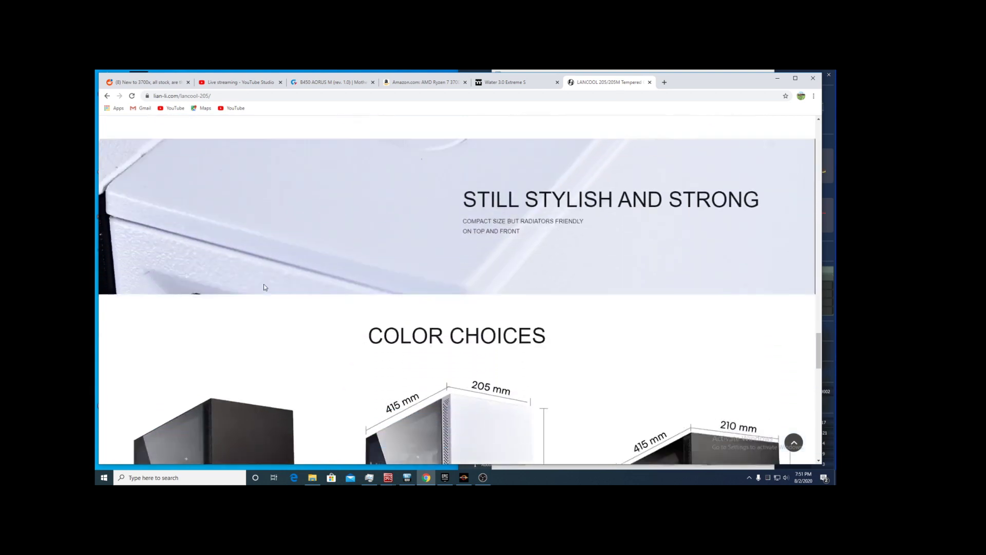
{"action": "scroll", "coordinate": [247, 267], "scroll_direction": "down", "scroll_amount": 10}
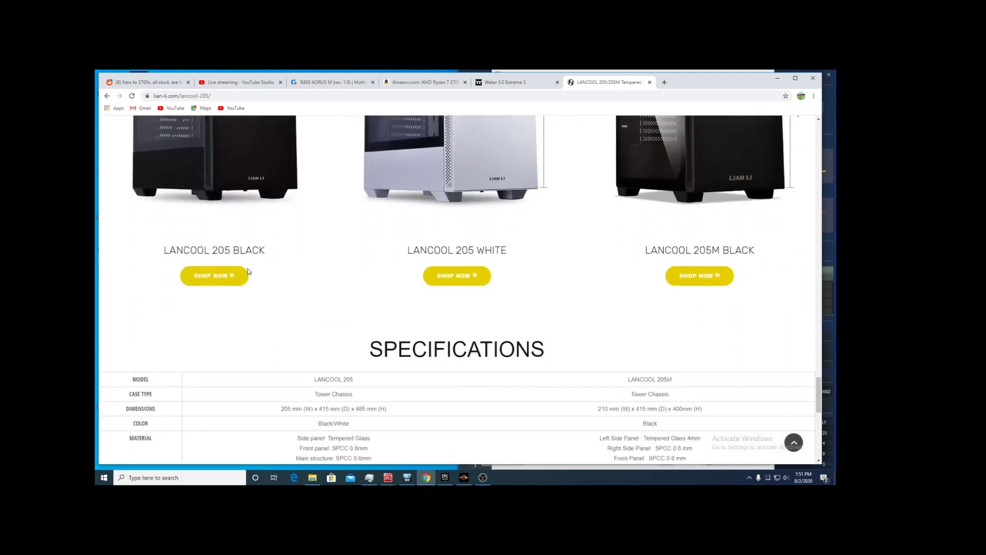
Scroll back up to the 'CHANGE YOUR MIND AGAIN?NO MORE PAIN' drive-panel section.
{"action": "scroll", "coordinate": [243, 267], "scroll_direction": "up", "scroll_amount": 10}
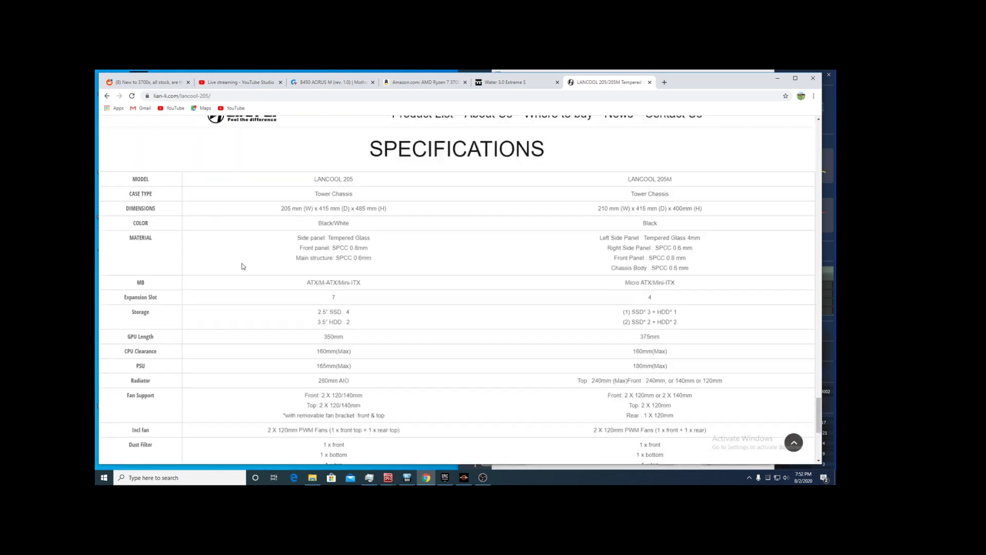
{"action": "scroll", "coordinate": [243, 266], "scroll_direction": "up", "scroll_amount": 10}
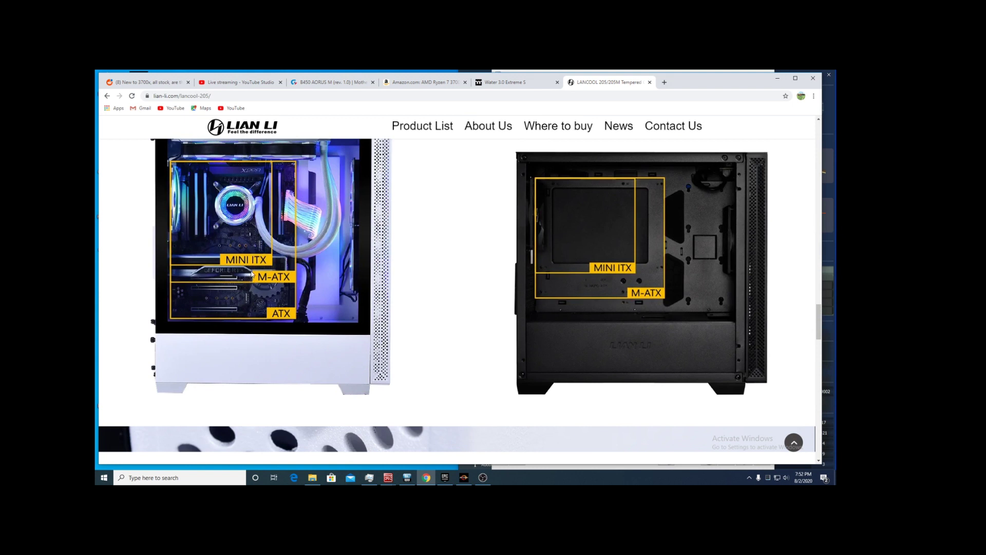
{"action": "scroll", "coordinate": [251, 274], "scroll_direction": "up", "scroll_amount": 4}
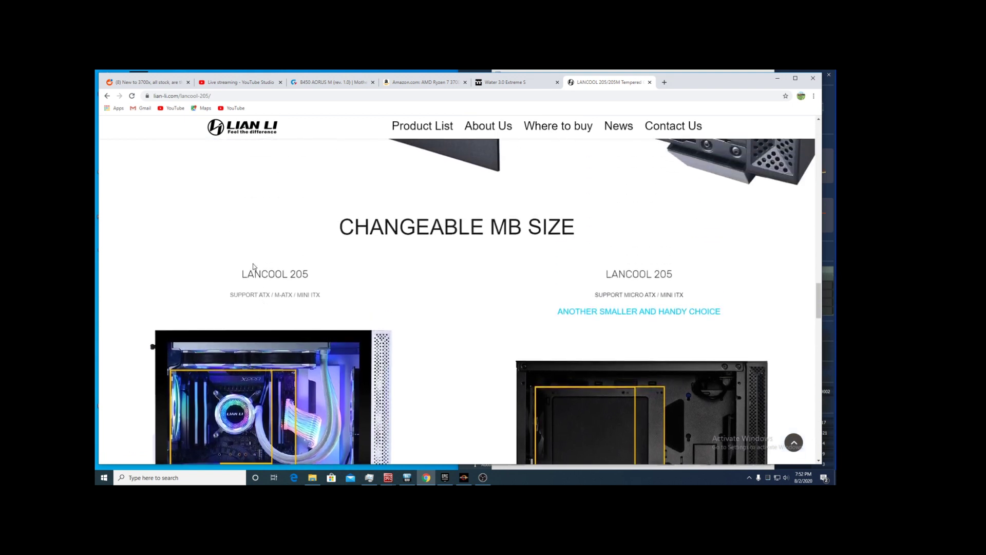
{"action": "scroll", "coordinate": [253, 265], "scroll_direction": "up", "scroll_amount": 7}
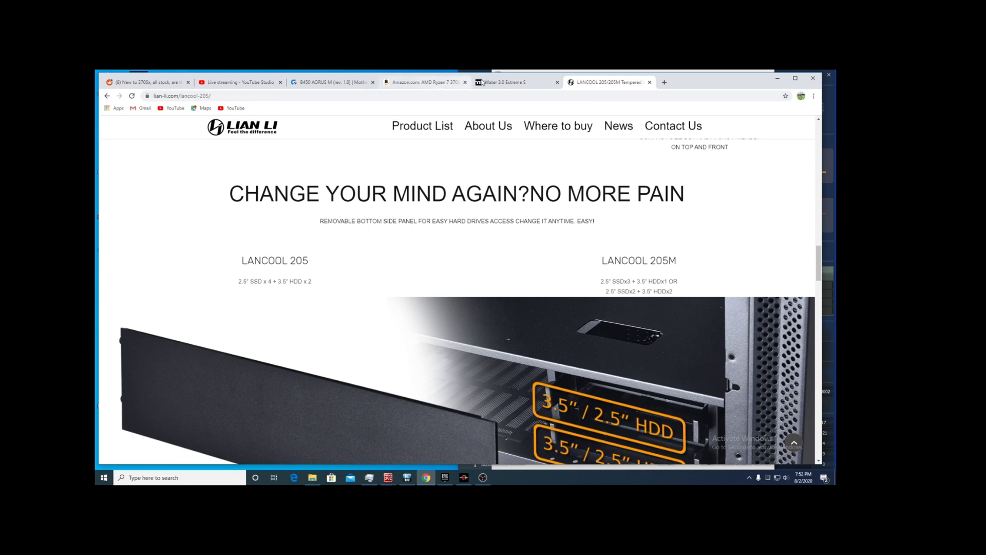
View the Water 3.0 Extreme S cooler's enlarged photo, then switch to the B450 AORUS M page.
{"action": "left_click", "coordinate": [503, 85]}
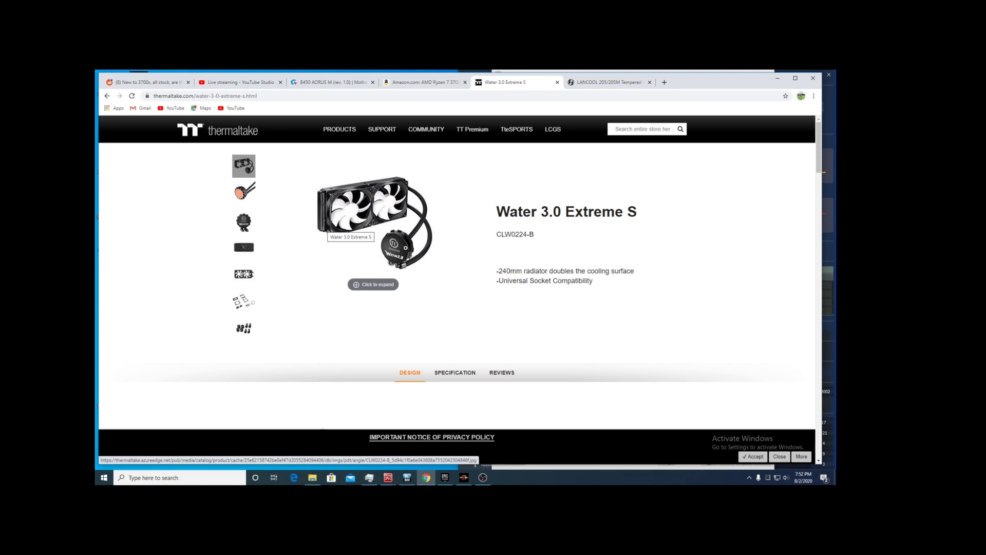
{"action": "left_click", "coordinate": [396, 245]}
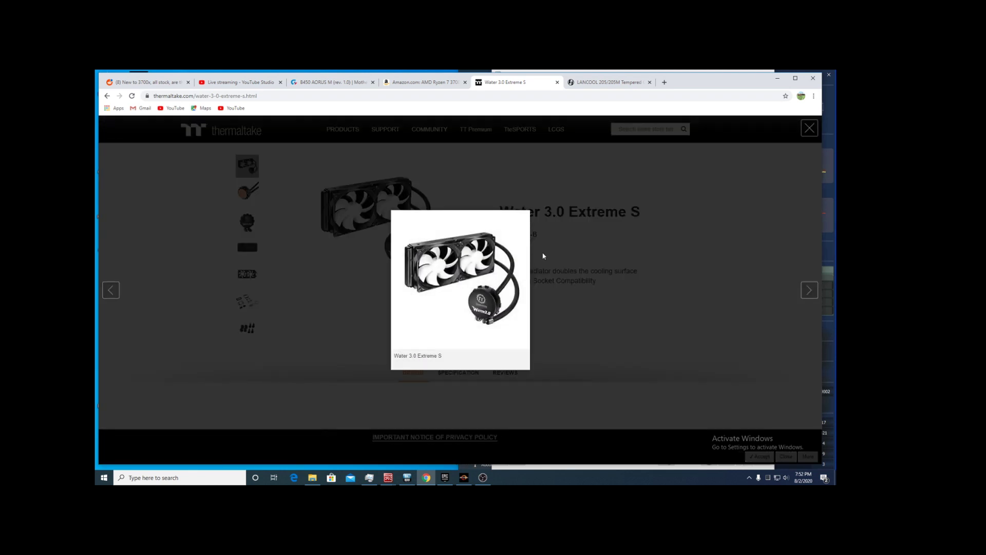
{"action": "left_click", "coordinate": [543, 255]}
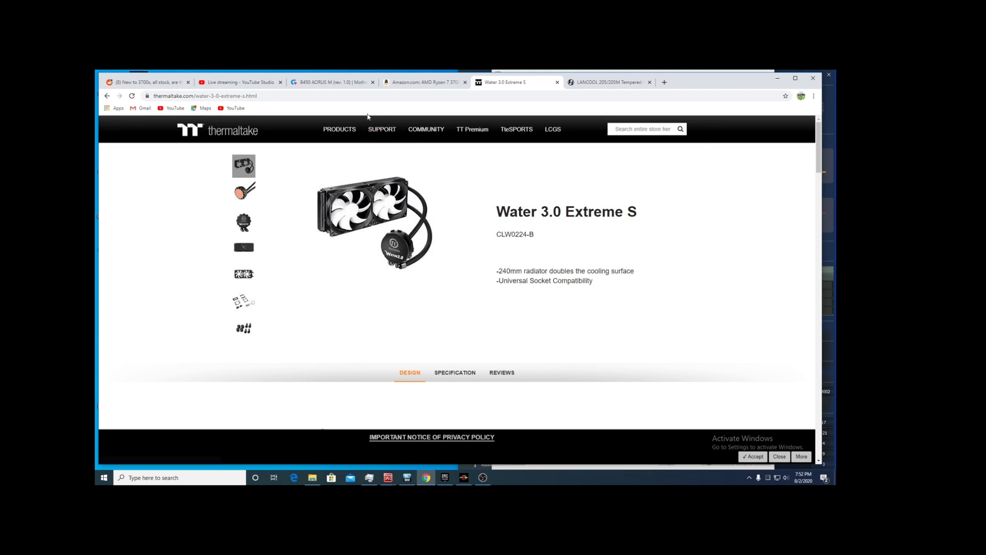
{"action": "left_click", "coordinate": [344, 84]}
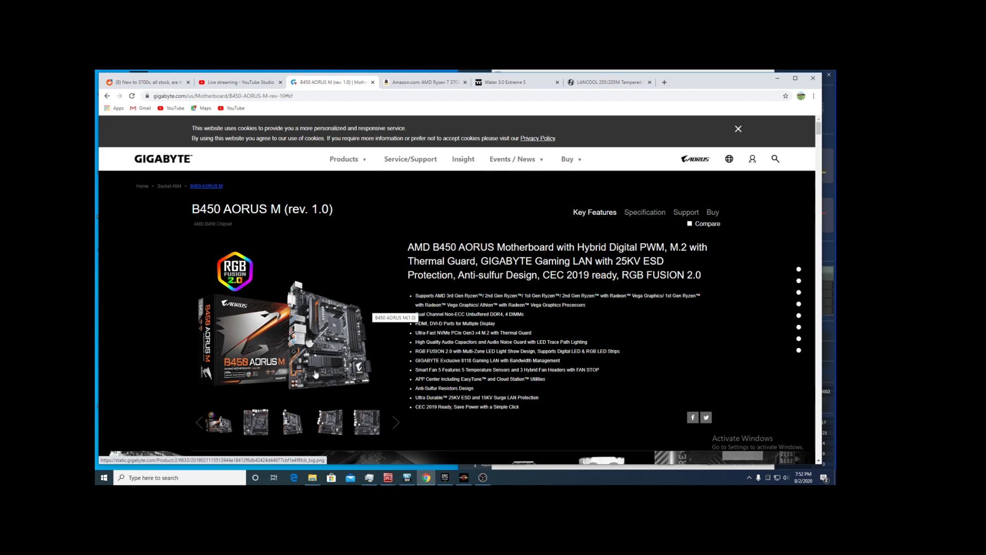
View the B450 AORUS M rear I/O panel photo, then minimize Chrome to reveal the desktop.
{"action": "scroll", "coordinate": [329, 342], "scroll_direction": "down", "scroll_amount": 2}
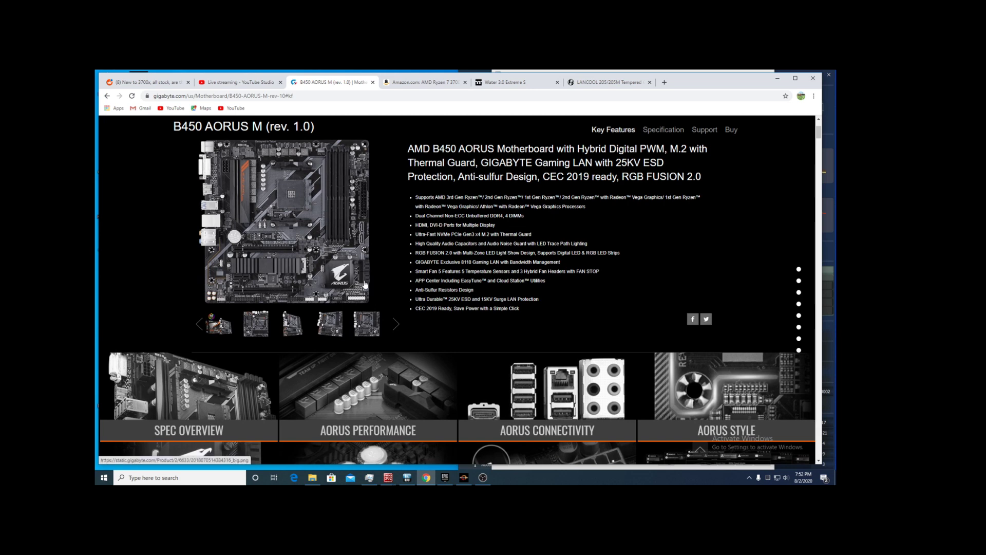
{"action": "left_click", "coordinate": [395, 327]}
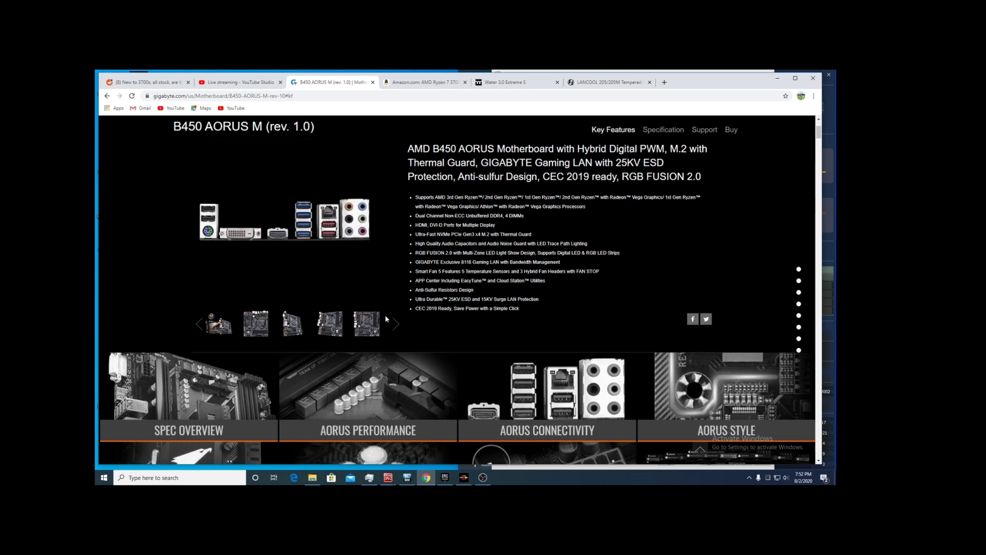
{"action": "scroll", "coordinate": [386, 313], "scroll_direction": "up", "scroll_amount": 2}
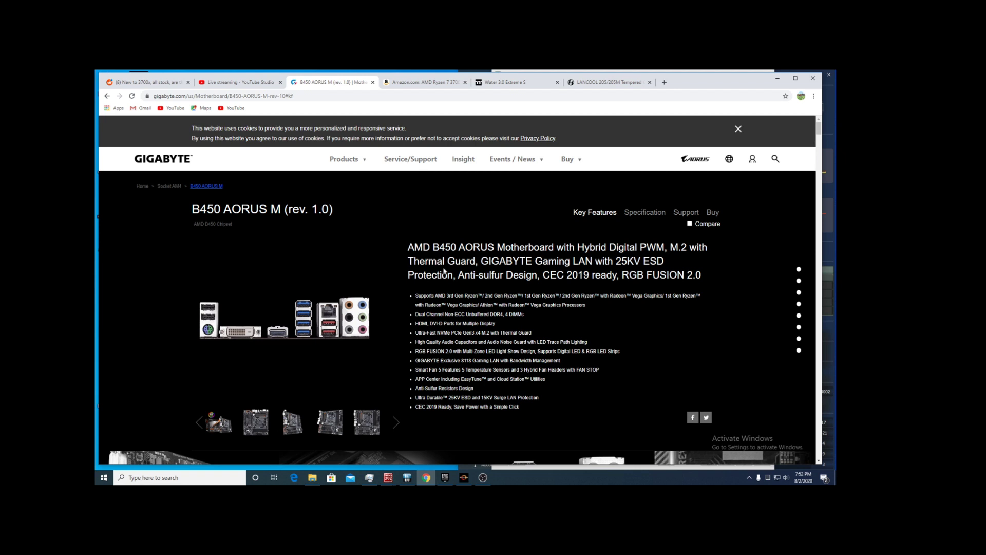
{"action": "scroll", "coordinate": [396, 271], "scroll_direction": "down", "scroll_amount": 1}
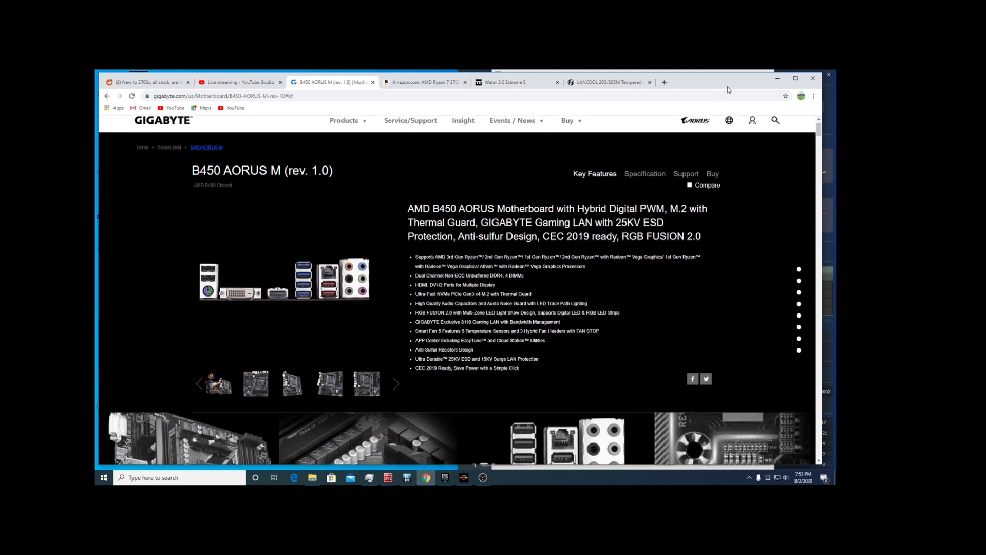
{"action": "left_click", "coordinate": [778, 78]}
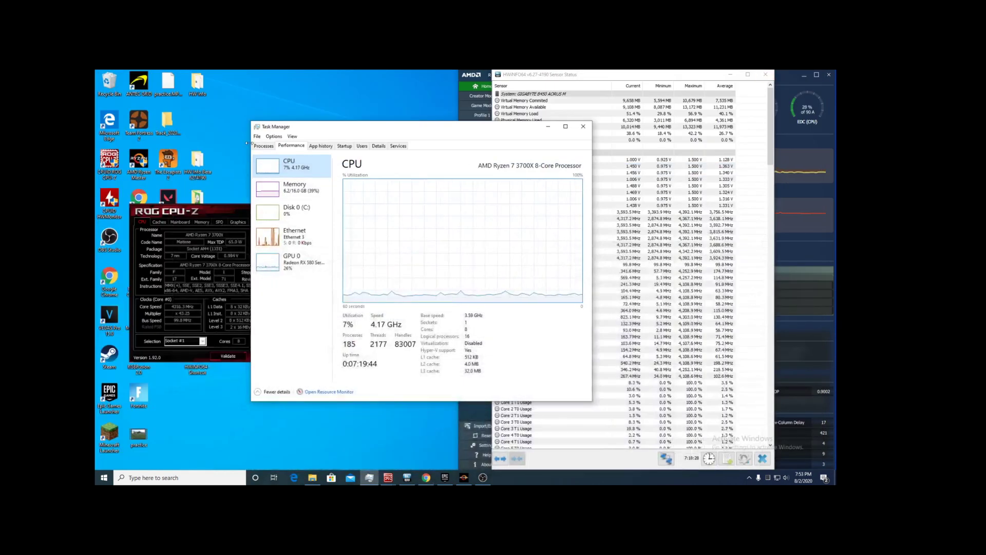
Bring CPU-Z forward and move it higher on the desktop, then bring Task Manager forward.
{"action": "left_click", "coordinate": [220, 209]}
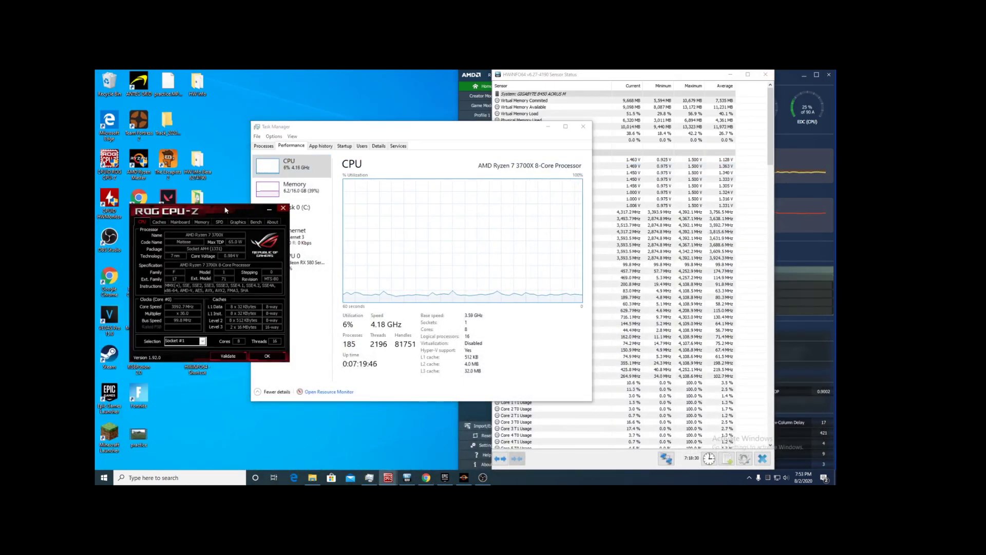
{"action": "left_click_drag", "start_coordinate": [220, 208], "coordinate": [226, 170]}
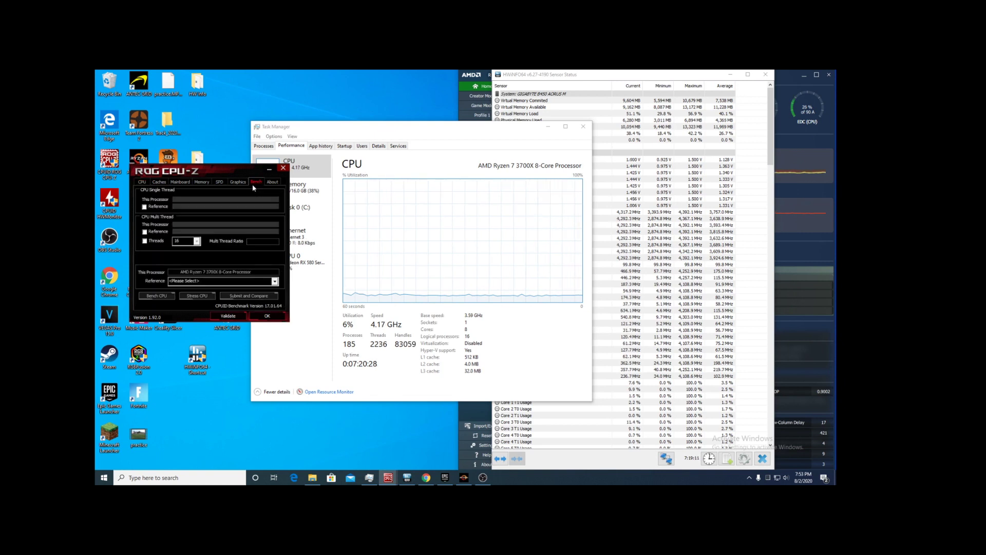
{"action": "left_click", "coordinate": [459, 146]}
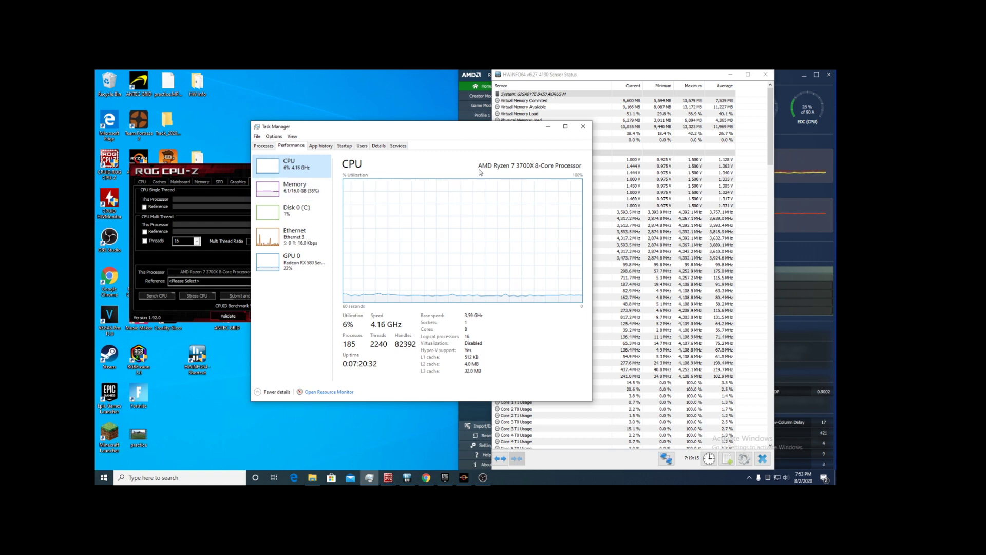
Check HWiNFO64's sensor list, then start CPU-Z's 16-thread Stress CPU test.
{"action": "left_click", "coordinate": [237, 173]}
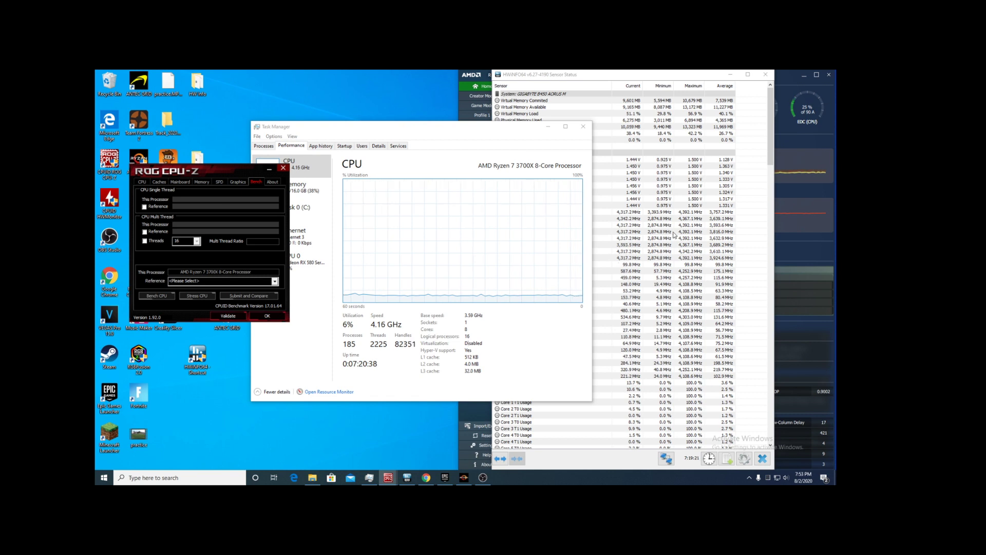
{"action": "left_click", "coordinate": [628, 75]}
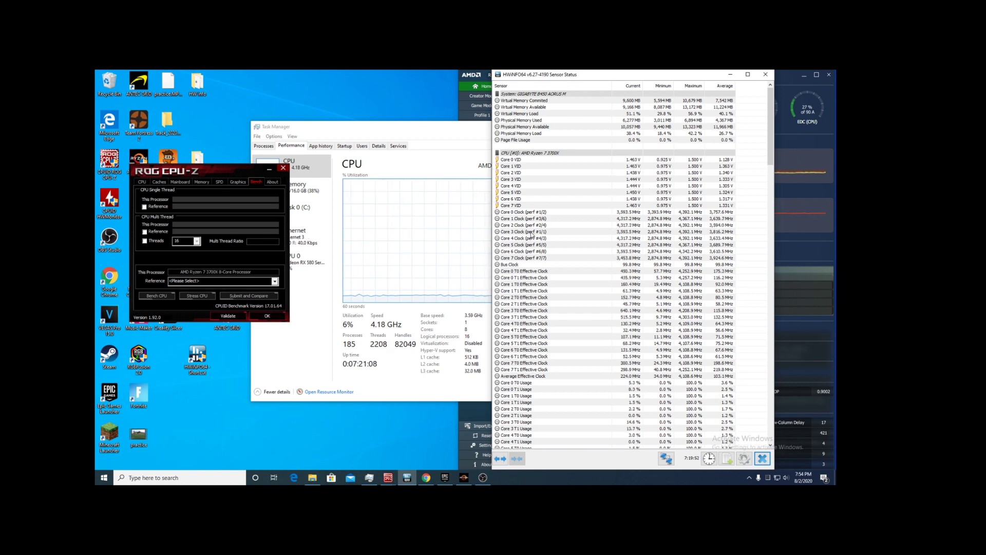
{"action": "scroll", "coordinate": [531, 292], "scroll_direction": "down", "scroll_amount": 9}
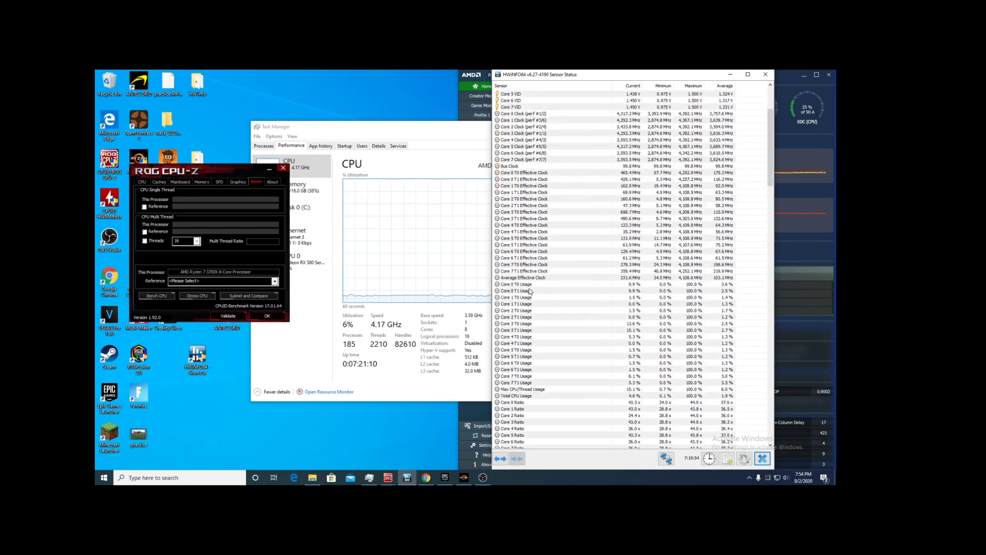
{"action": "scroll", "coordinate": [531, 291], "scroll_direction": "down", "scroll_amount": 4}
{"action": "scroll", "coordinate": [530, 291], "scroll_direction": "down", "scroll_amount": 6}
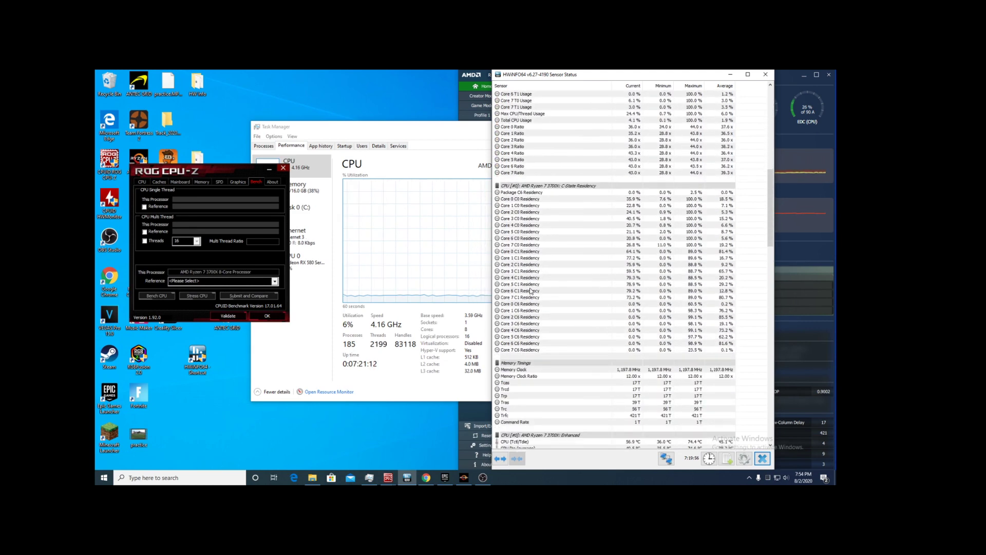
{"action": "scroll", "coordinate": [530, 291], "scroll_direction": "up", "scroll_amount": 19}
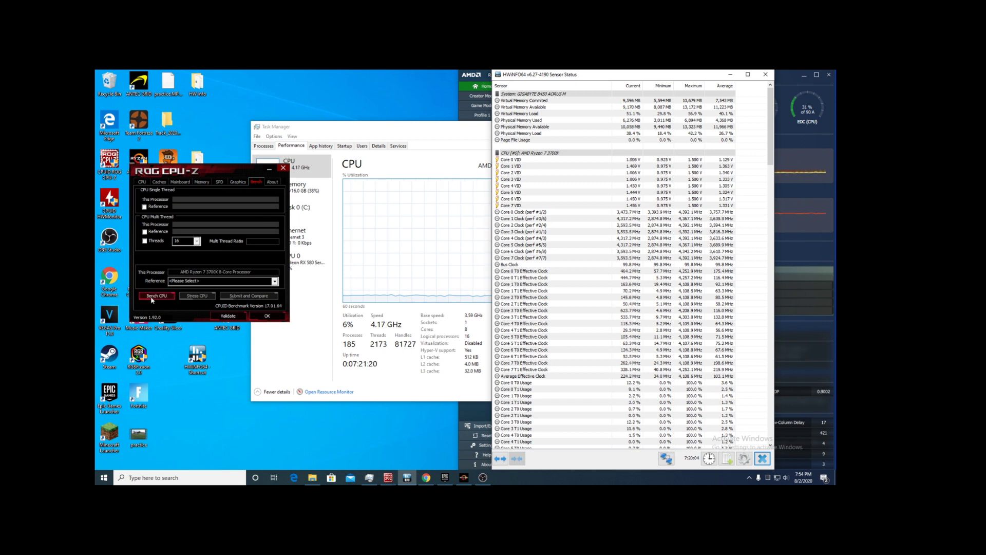
{"action": "left_click", "coordinate": [194, 297]}
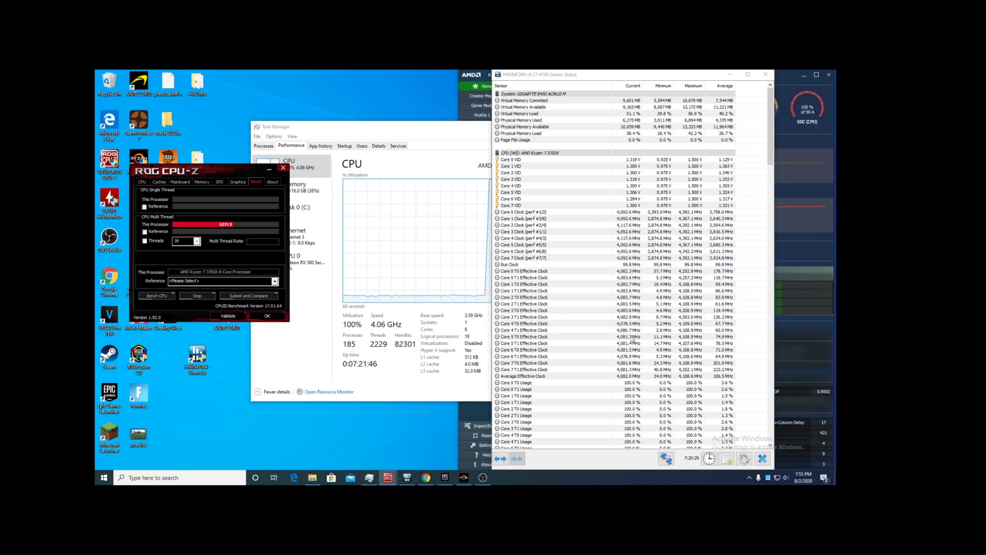
Scroll HWiNFO64's sensors past clocks and memory timings to the CPU Enhanced and GIGABYTE rows.
{"action": "scroll", "coordinate": [615, 343], "scroll_direction": "down", "scroll_amount": 8}
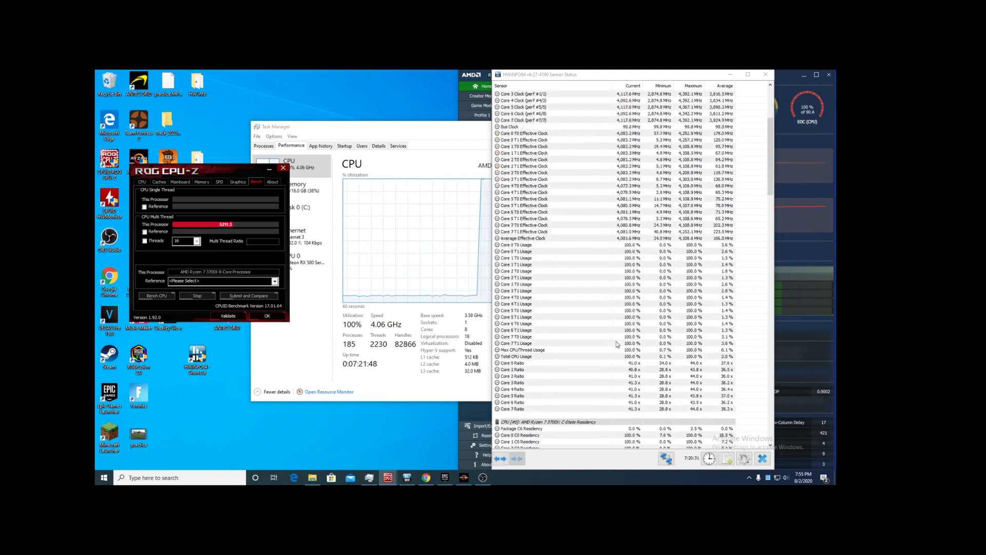
{"action": "scroll", "coordinate": [610, 342], "scroll_direction": "down", "scroll_amount": 16}
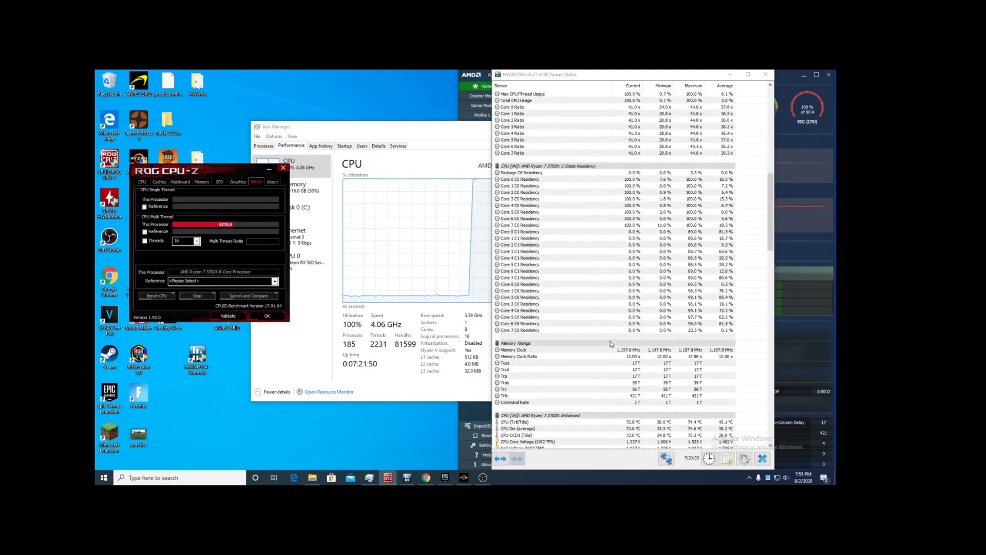
{"action": "scroll", "coordinate": [611, 343], "scroll_direction": "down", "scroll_amount": 10}
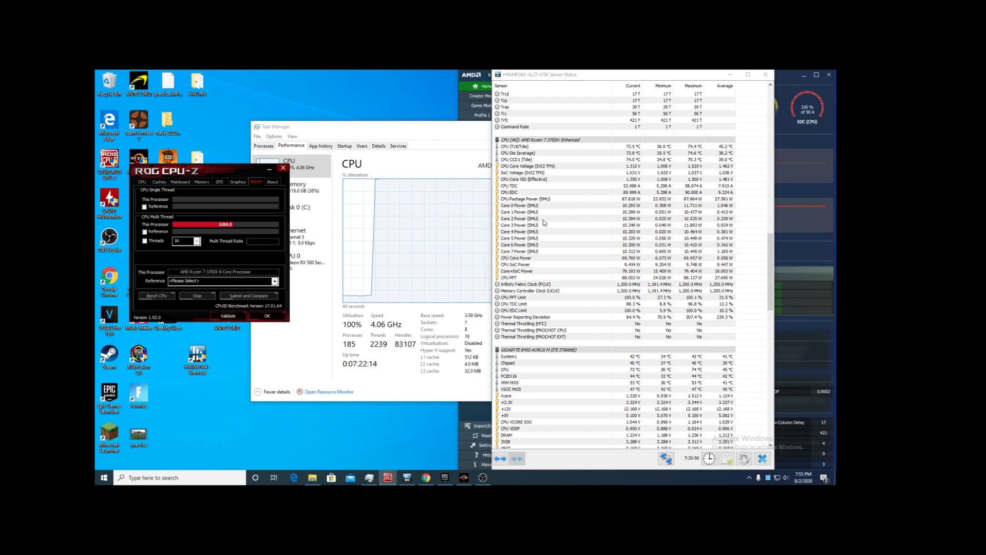
{"action": "scroll", "coordinate": [556, 225], "scroll_direction": "down", "scroll_amount": 8}
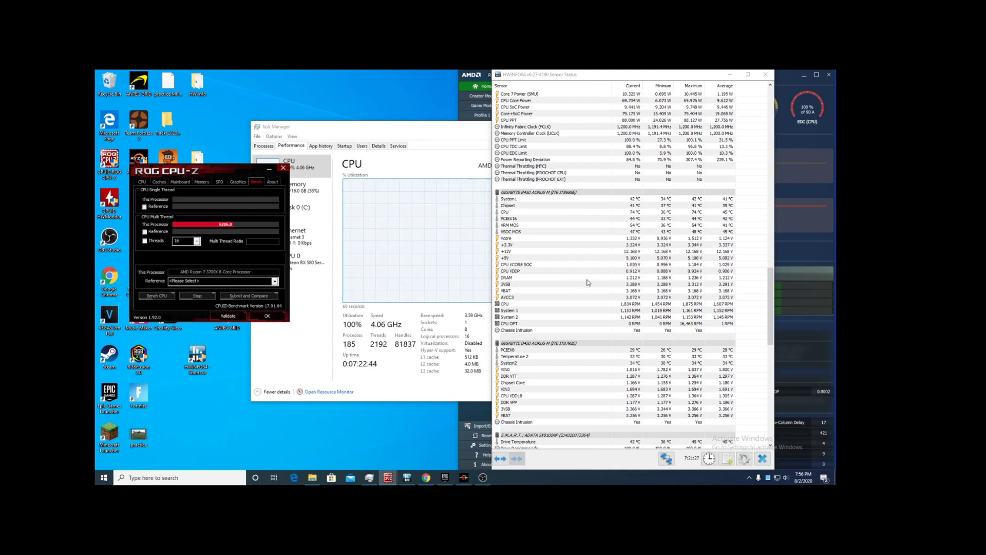
{"action": "scroll", "coordinate": [583, 280], "scroll_direction": "down", "scroll_amount": 2}
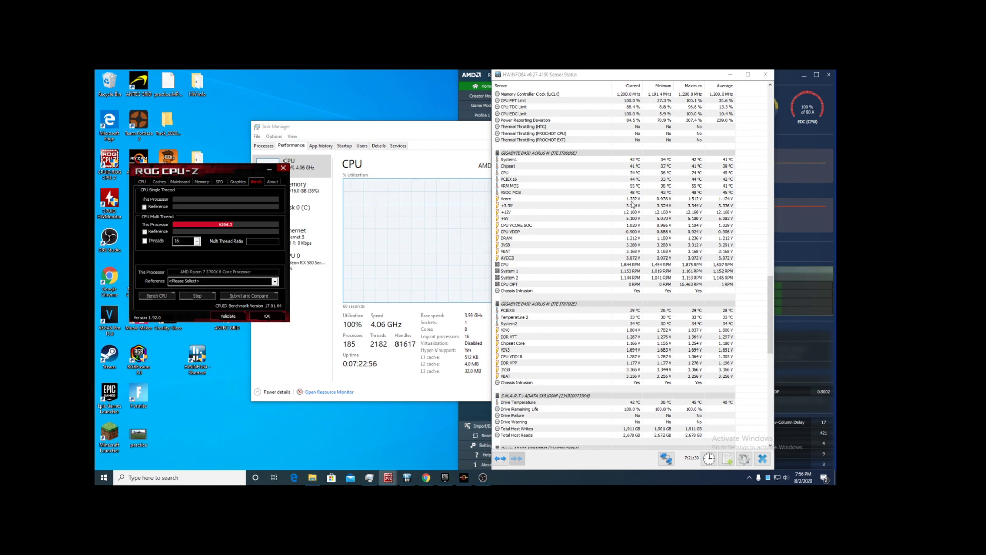
Scroll HWiNFO64 down to the S.M.A.R.T. and GPU rows, then back up to CPU [#0] Enhanced.
{"action": "scroll", "coordinate": [633, 204], "scroll_direction": "down", "scroll_amount": 10}
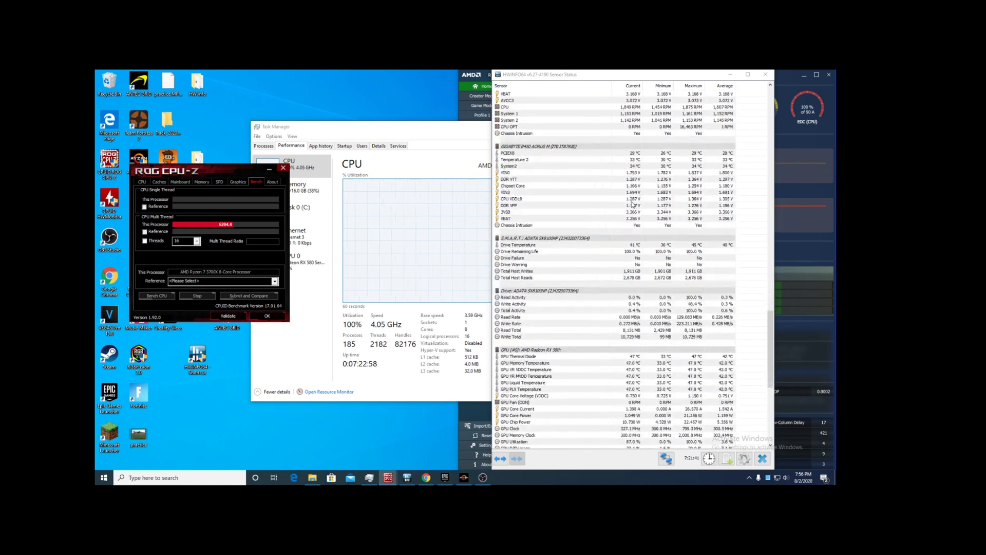
{"action": "scroll", "coordinate": [632, 205], "scroll_direction": "down", "scroll_amount": 3}
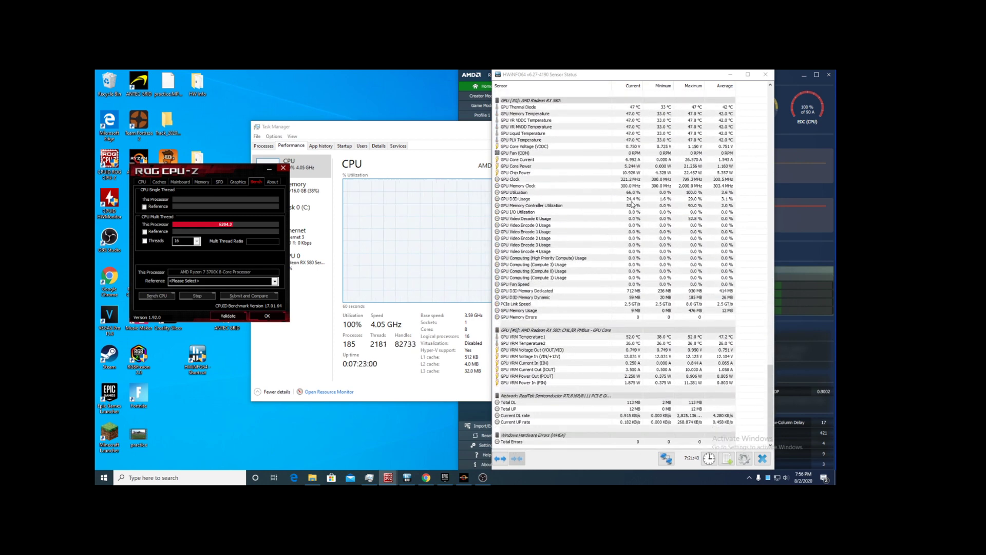
{"action": "scroll", "coordinate": [632, 205], "scroll_direction": "up", "scroll_amount": 12}
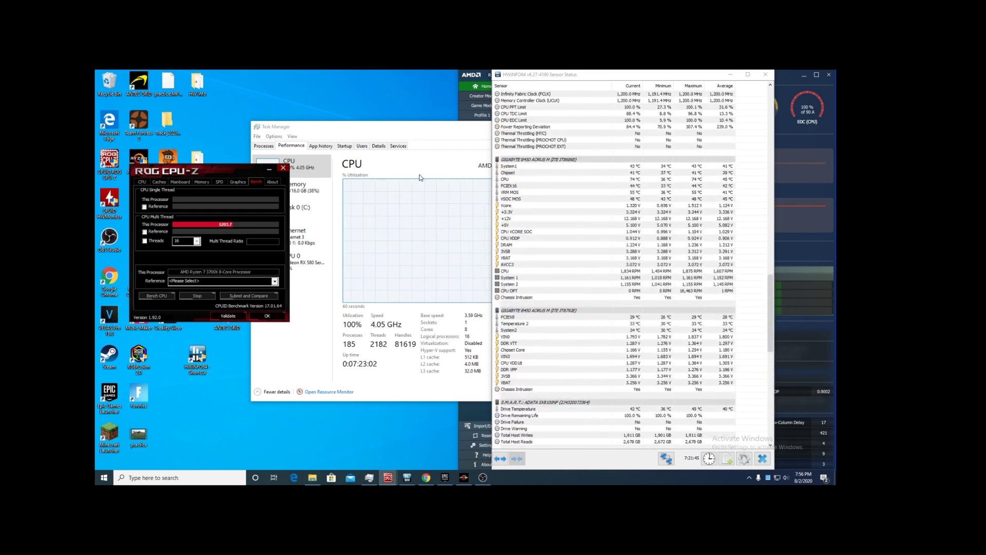
{"action": "scroll", "coordinate": [573, 208], "scroll_direction": "up", "scroll_amount": 7}
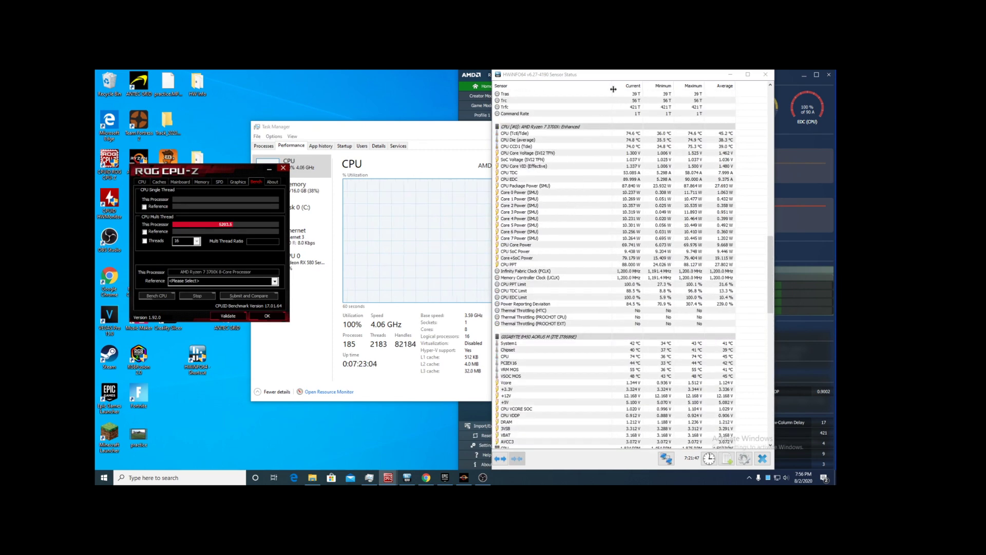
Place Ryzen Master beside HWiNFO64's sensors, reading about 75.7 °C, 4,077 MHz peak and 88 W PPT.
{"action": "left_click_drag", "start_coordinate": [629, 76], "coordinate": [429, 75]}
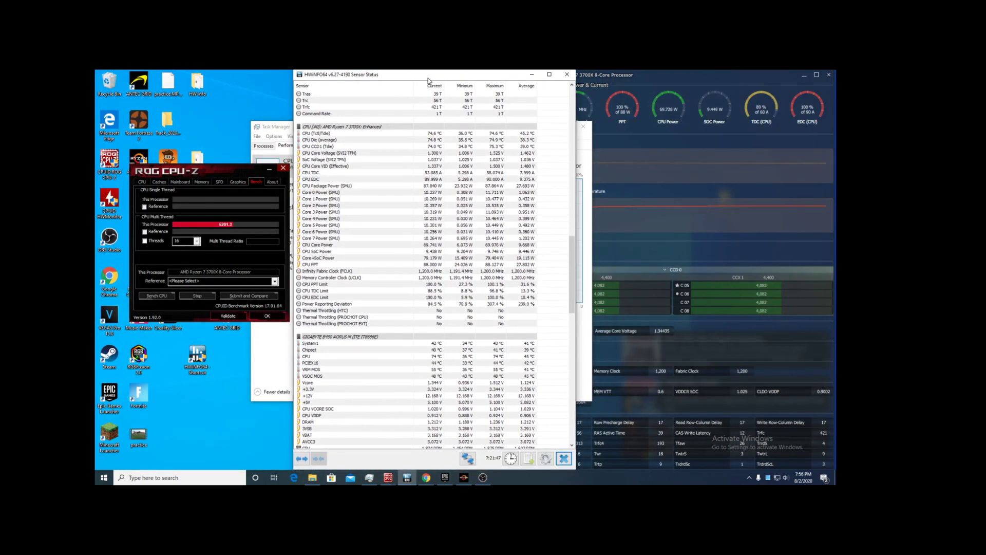
{"action": "left_click", "coordinate": [664, 79]}
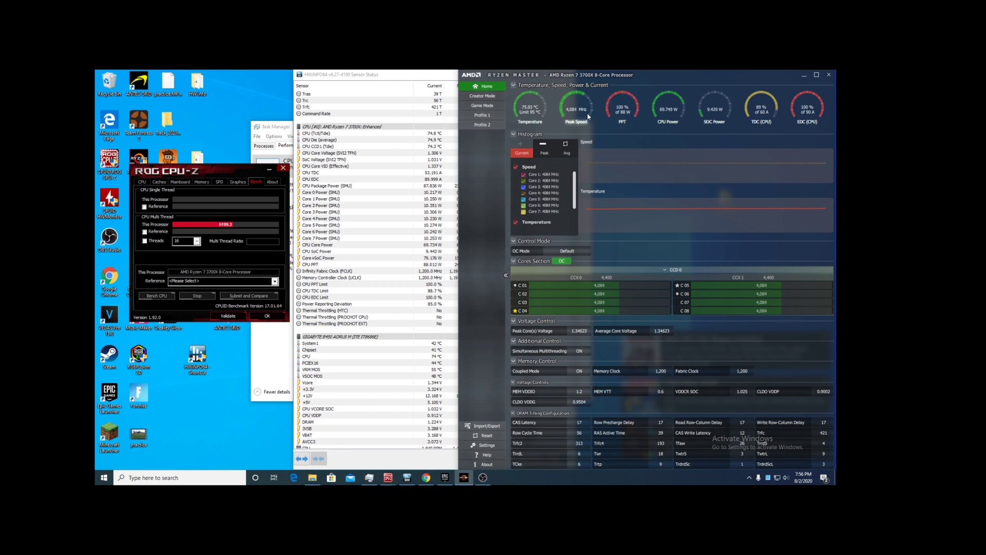
{"action": "mouse_move", "coordinate": [625, 120]}
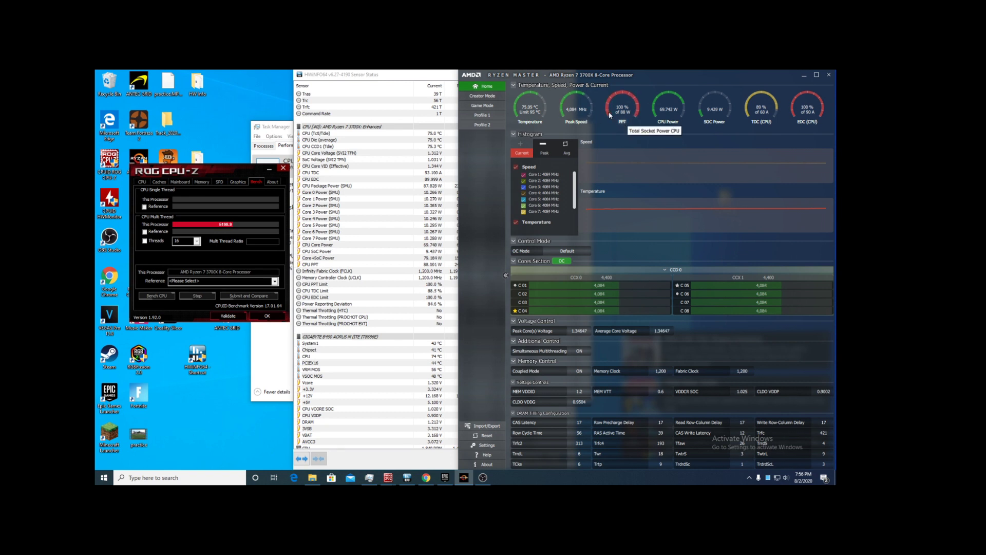
{"action": "mouse_move", "coordinate": [570, 117]}
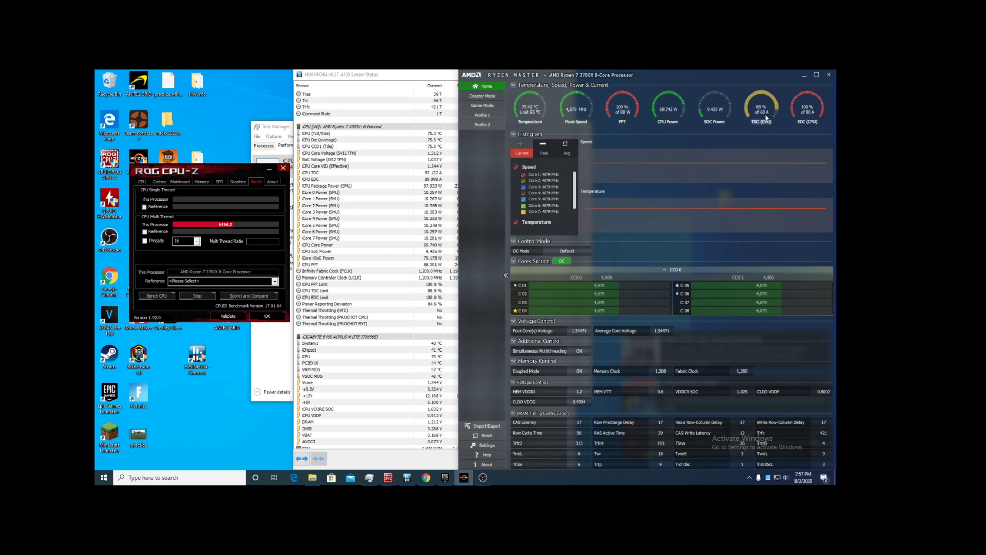
{"action": "scroll", "coordinate": [581, 297], "scroll_direction": "down", "scroll_amount": 3}
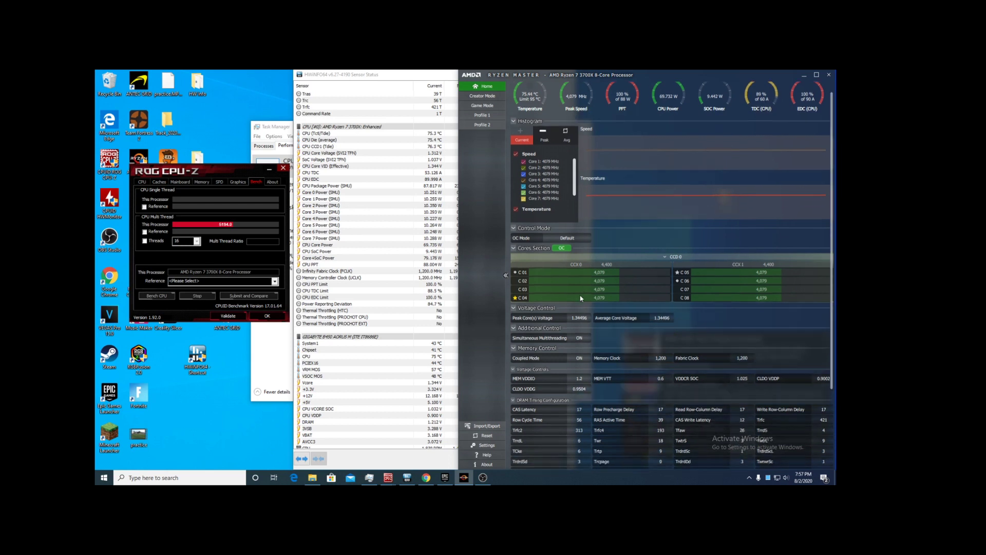
{"action": "scroll", "coordinate": [579, 295], "scroll_direction": "up", "scroll_amount": 3}
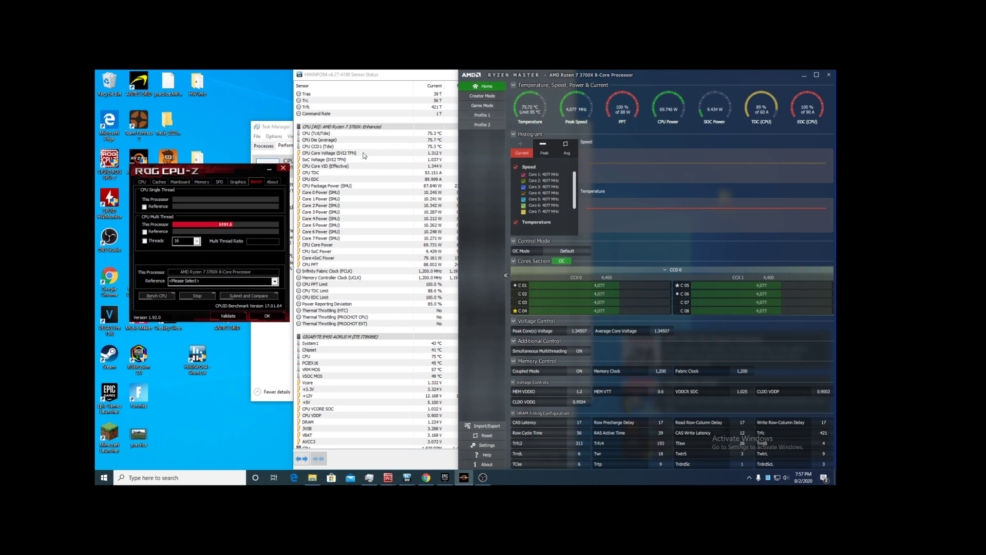
Scroll HWiNFO64's sensor list to the top, then stop CPU-Z's stress test, dropping to about 60 °C and 31 W.
{"action": "left_click", "coordinate": [428, 75]}
{"action": "scroll", "coordinate": [407, 306], "scroll_direction": "up", "scroll_amount": 3}
{"action": "scroll", "coordinate": [407, 306], "scroll_direction": "up", "scroll_amount": 20}
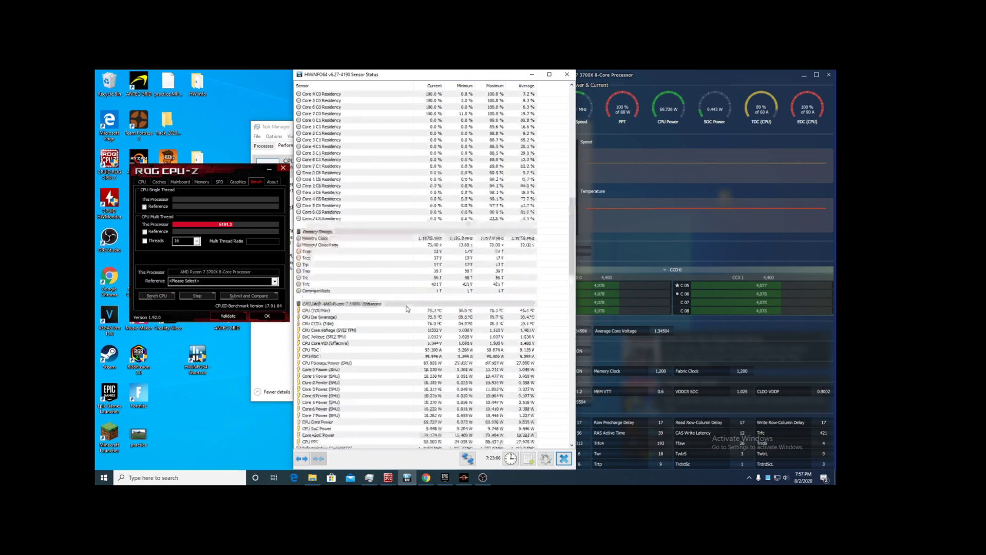
{"action": "scroll", "coordinate": [401, 306], "scroll_direction": "up", "scroll_amount": 2}
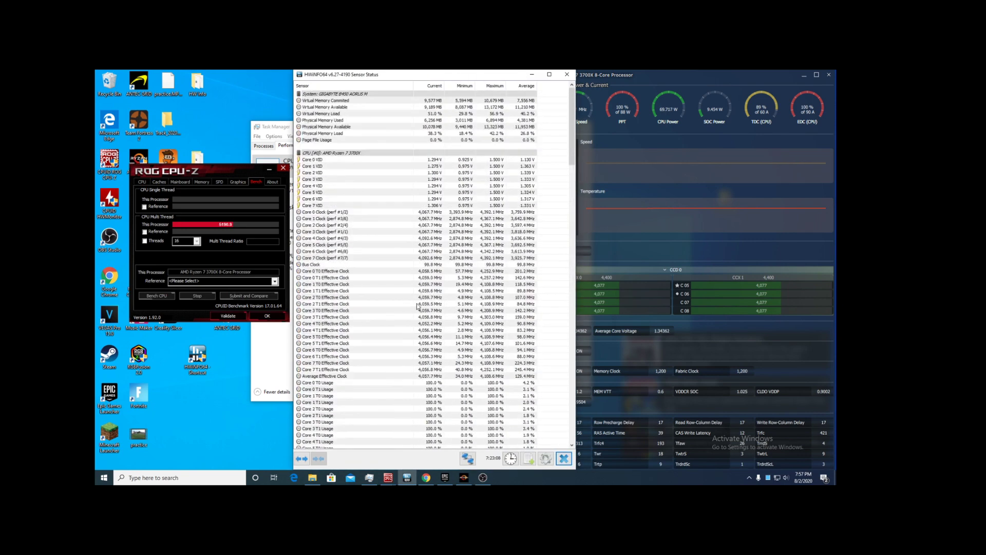
{"action": "left_click", "coordinate": [669, 88]}
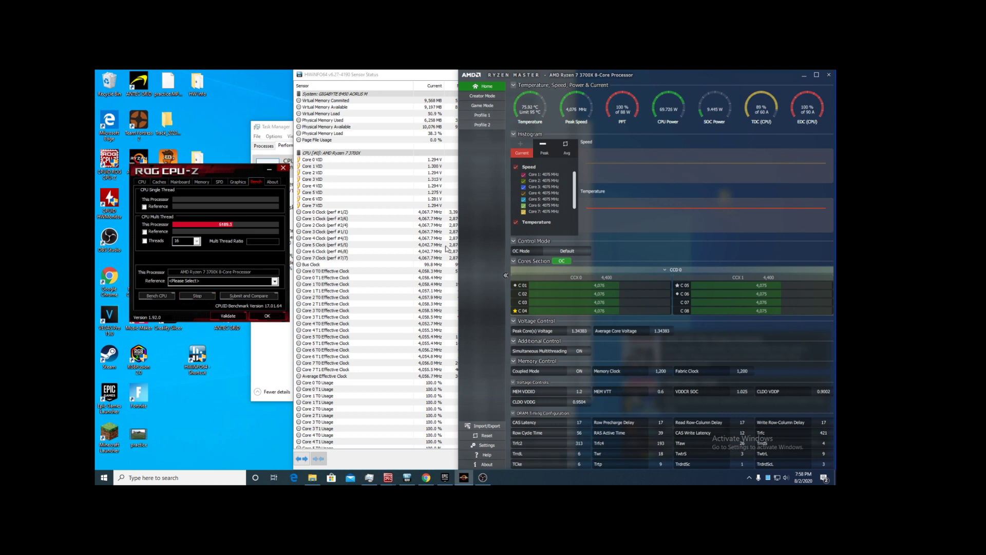
{"action": "left_click", "coordinate": [199, 296]}
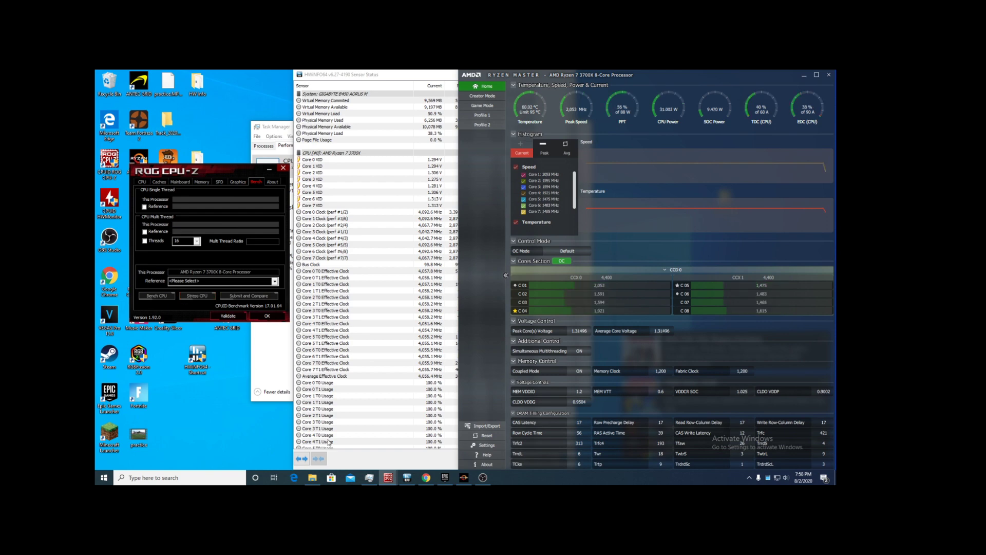
Launch Cinebench R20, shrink its window, and start the multi-core CPU render test.
{"action": "left_click", "coordinate": [226, 477]}
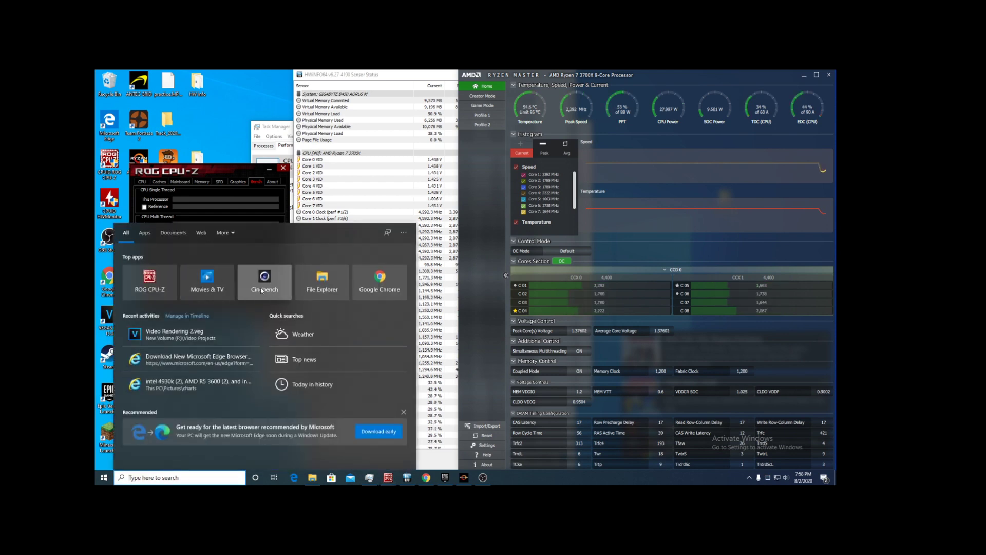
{"action": "left_click", "coordinate": [265, 280]}
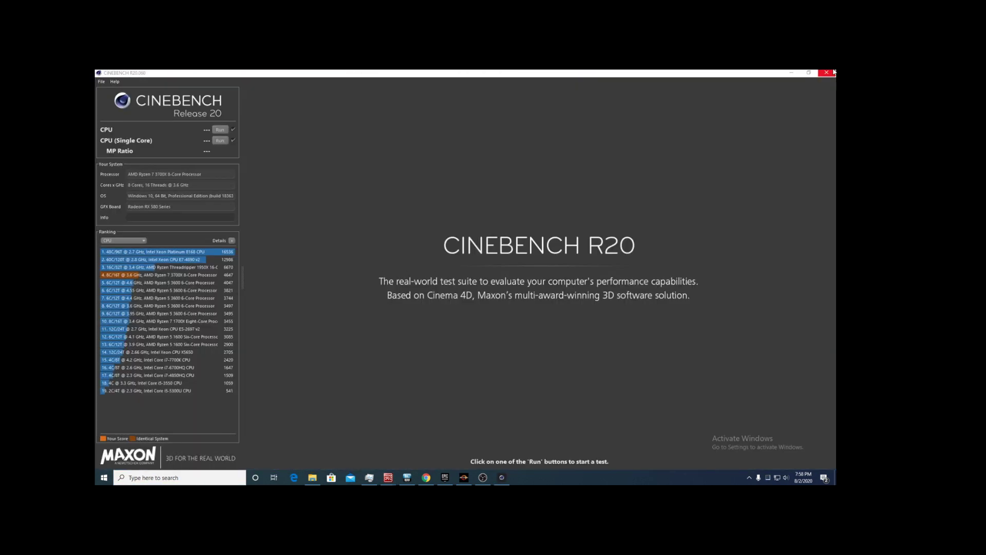
{"action": "left_click", "coordinate": [809, 72]}
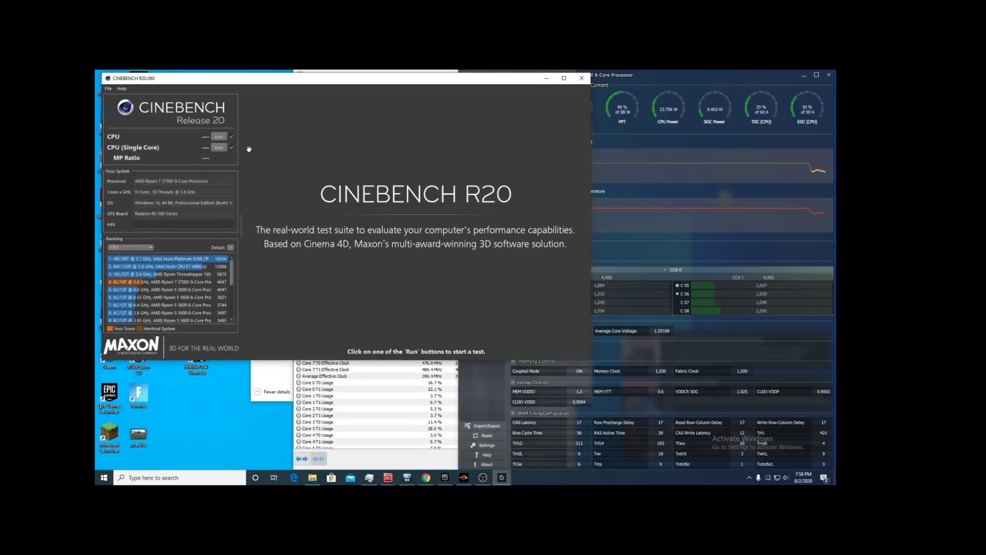
{"action": "left_click", "coordinate": [218, 136]}
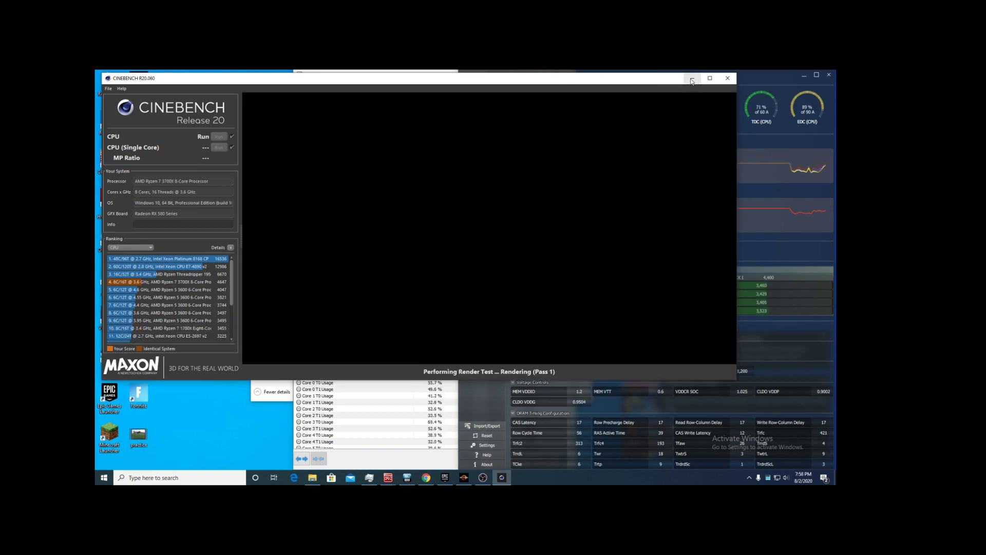
Switch between OBS, Cinebench and Ryzen Master to watch the render reach 4325 pts.
{"action": "left_click", "coordinate": [483, 477]}
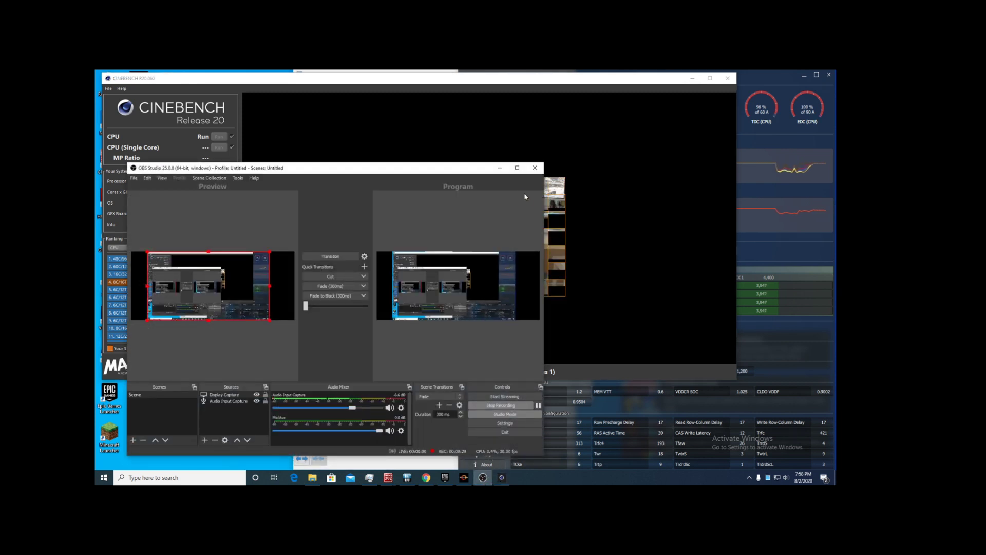
{"action": "left_click", "coordinate": [500, 167]}
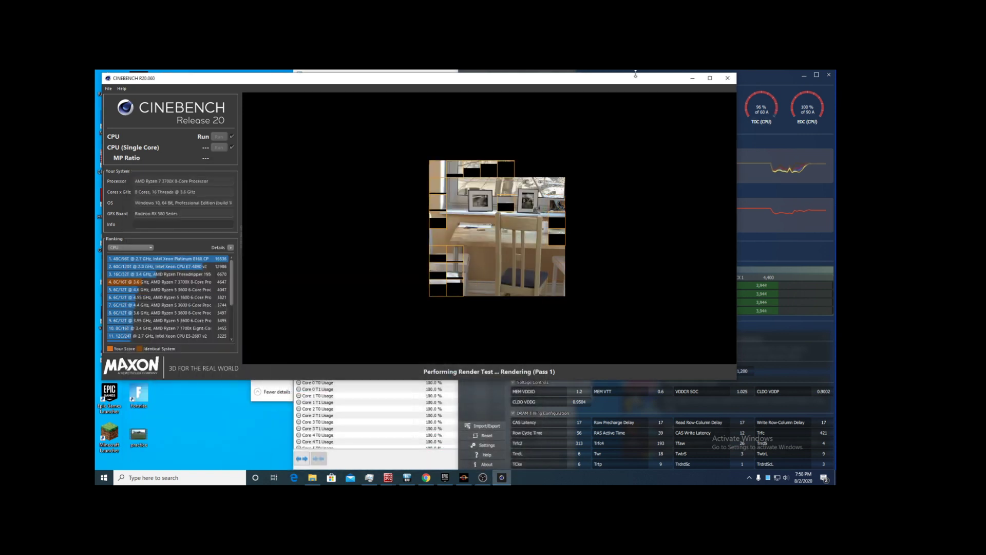
{"action": "left_click", "coordinate": [690, 79]}
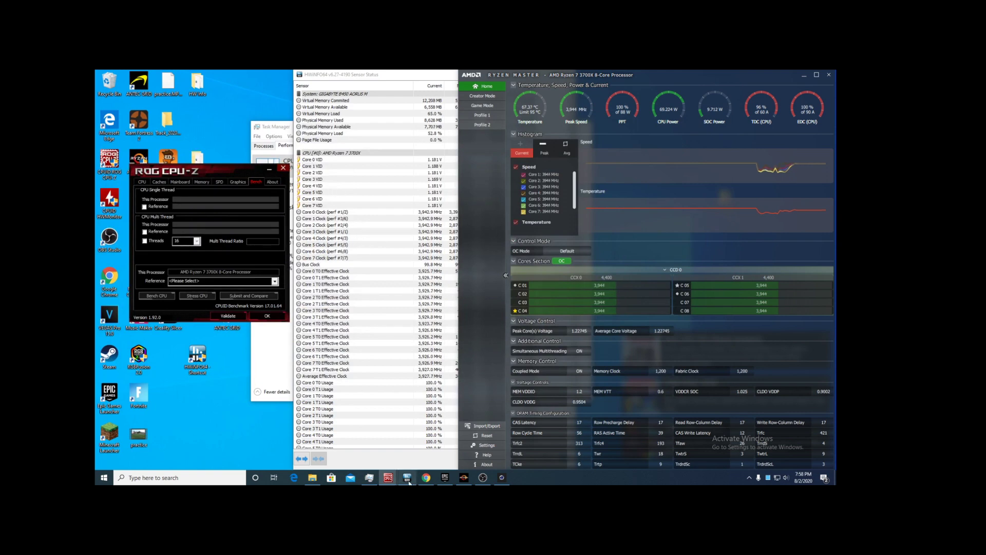
{"action": "left_click", "coordinate": [502, 477]}
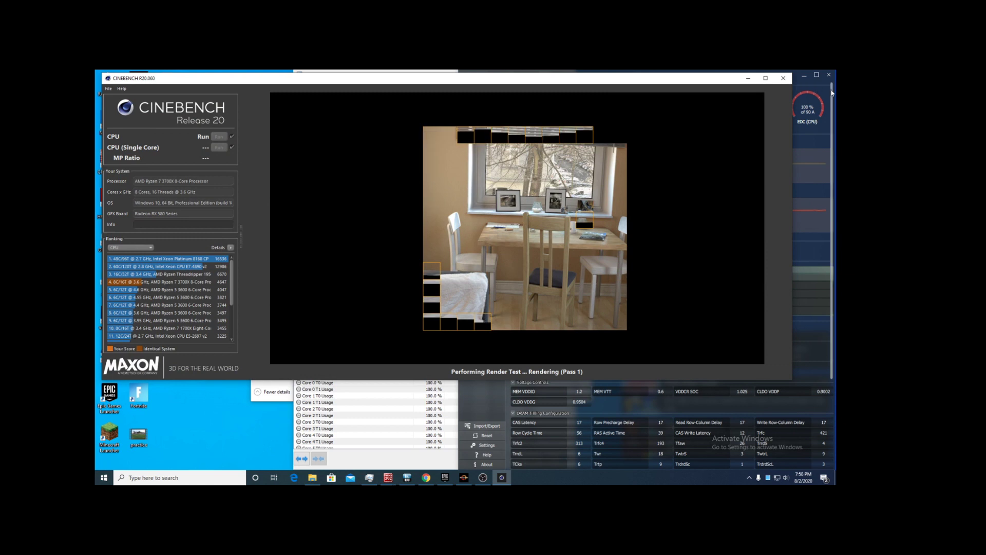
{"action": "left_click", "coordinate": [832, 103]}
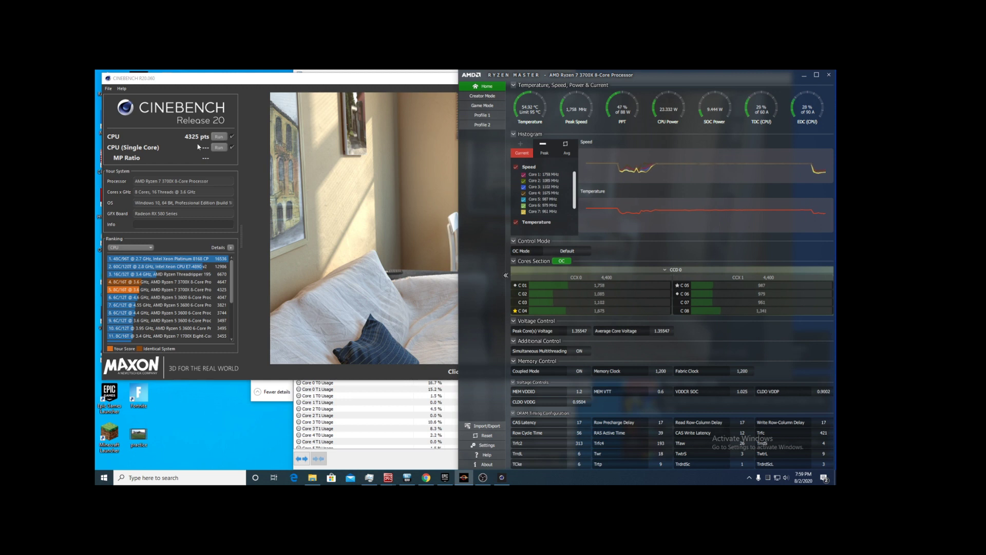
Bring Cinebench R20 forward and compare its 4325 pts score against the ranking list.
{"action": "left_click", "coordinate": [266, 154]}
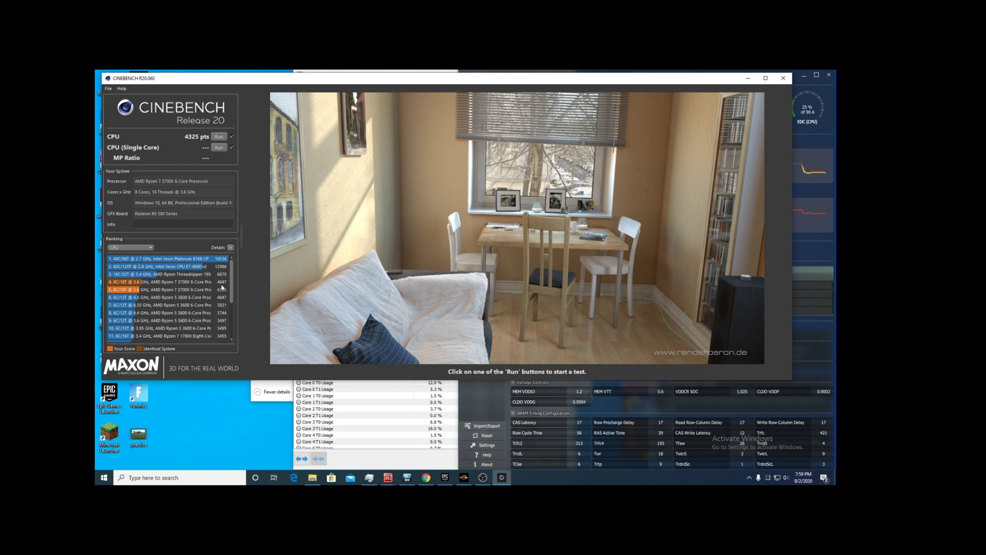
{"action": "mouse_move", "coordinate": [224, 287]}
{"action": "left_click", "coordinate": [783, 80]}
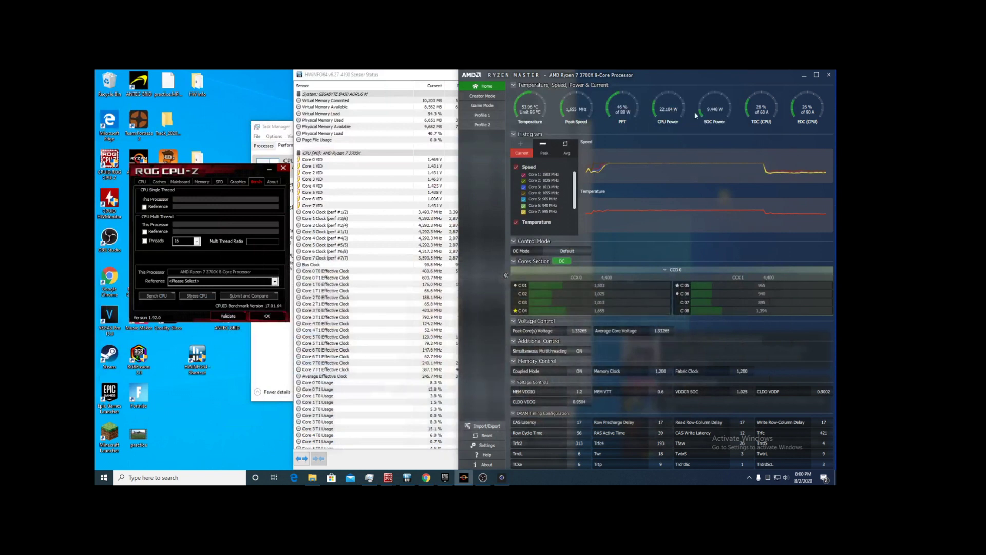
{"action": "left_click", "coordinate": [418, 73]}
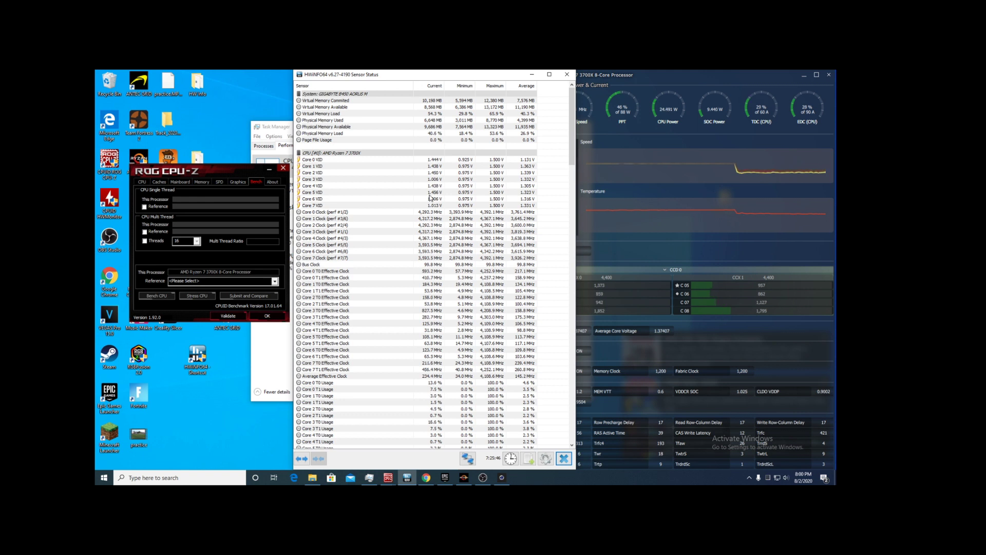
{"action": "left_click", "coordinate": [695, 82]}
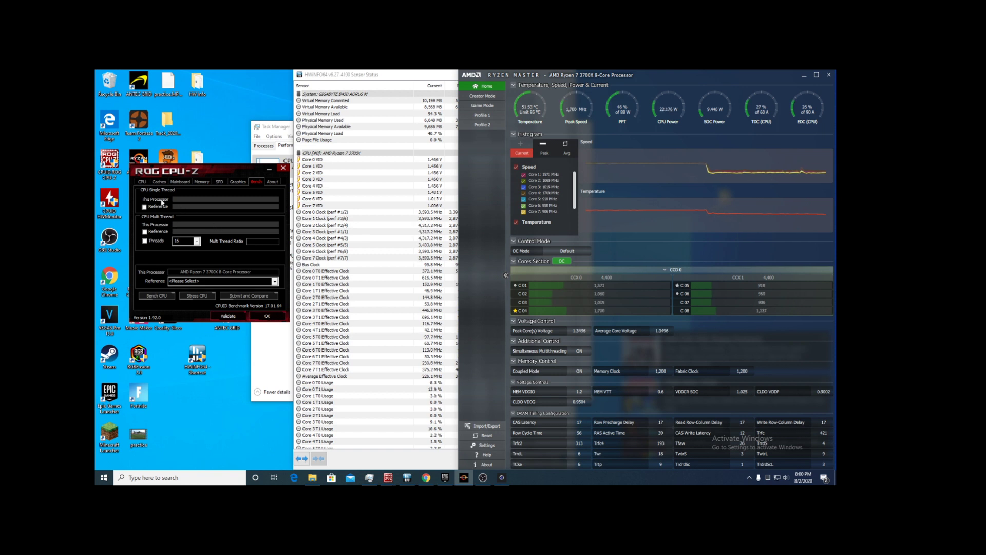
Show CPU-Z's processor details beside the 4608 pts PBO result, then switch between its Bench and CPU pages.
{"action": "left_click", "coordinate": [139, 183]}
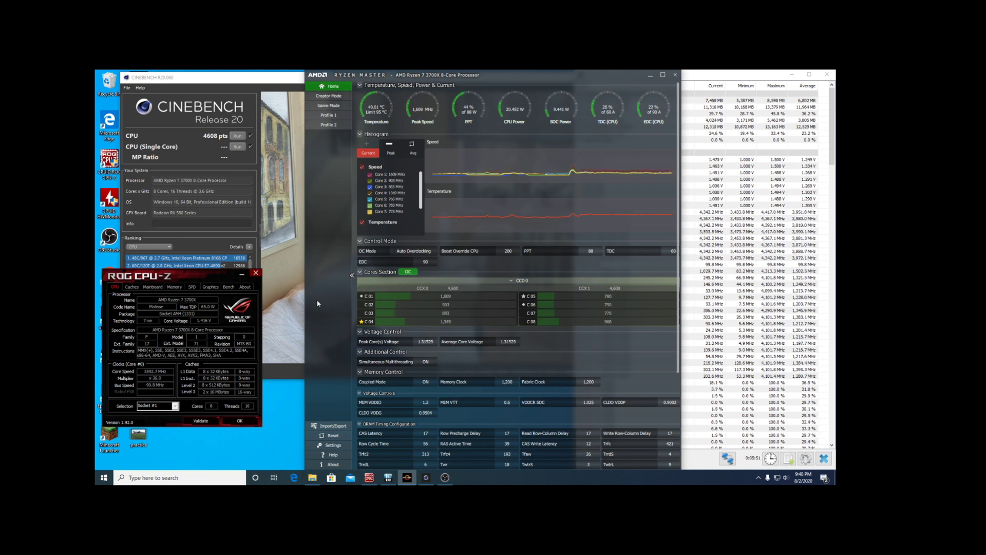
{"action": "left_click_drag", "start_coordinate": [197, 276], "coordinate": [215, 275]}
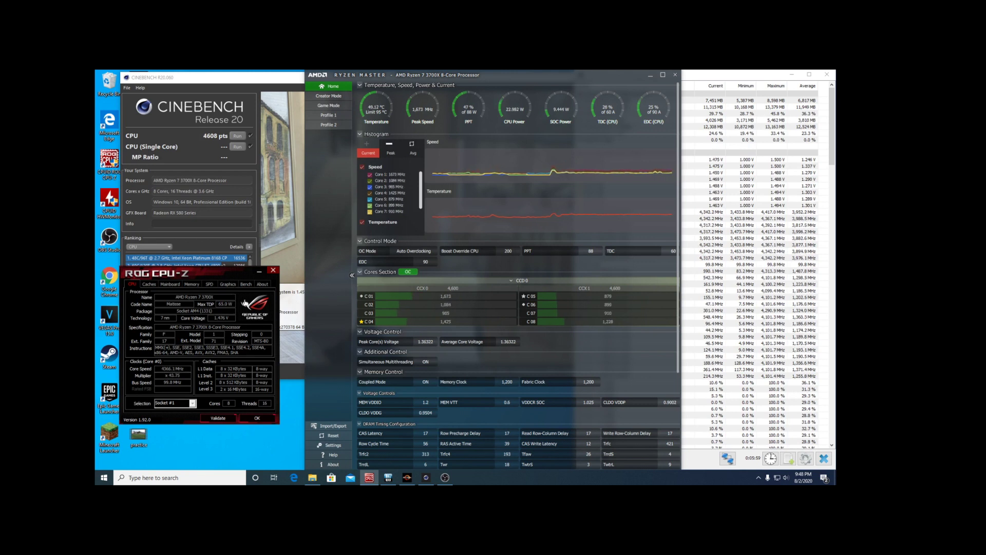
{"action": "left_click", "coordinate": [247, 284]}
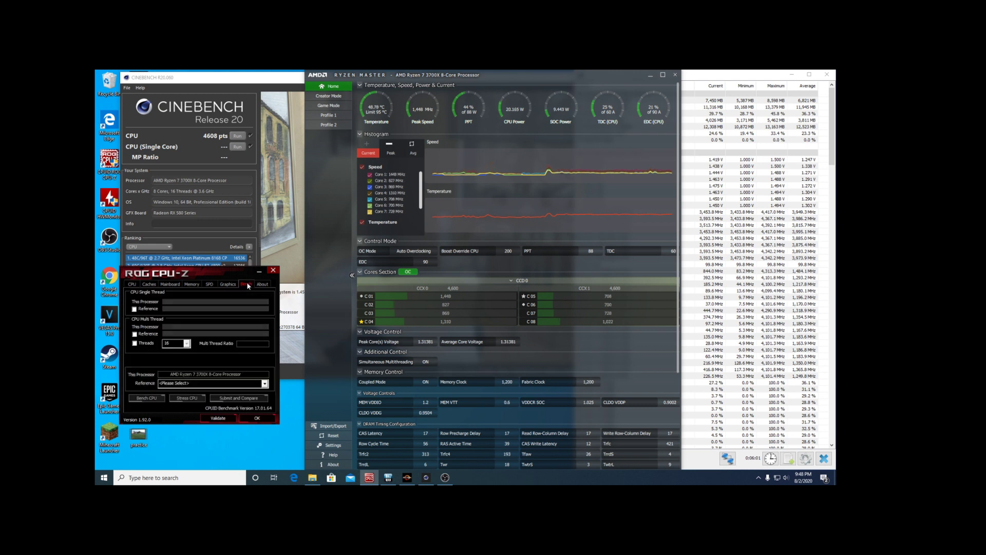
{"action": "left_click", "coordinate": [132, 284]}
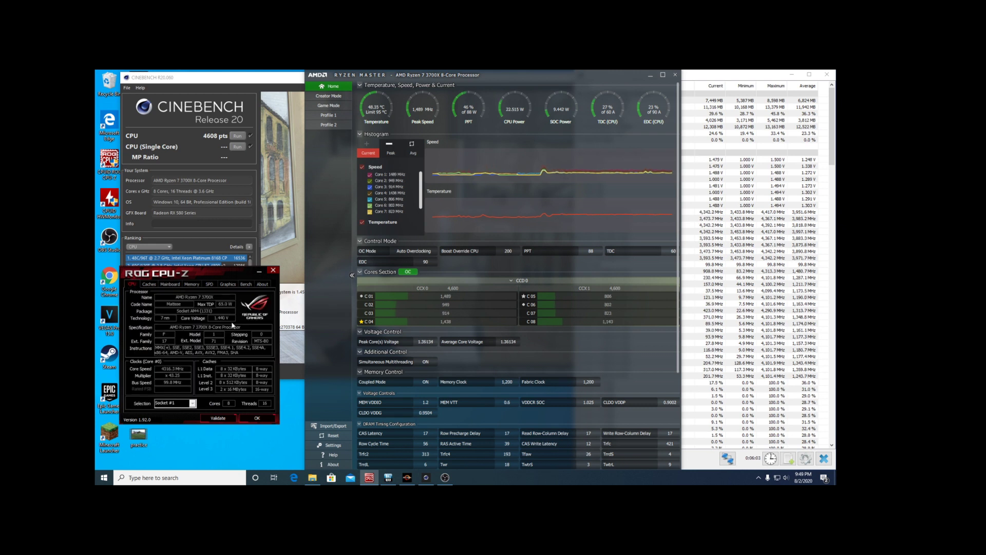
{"action": "left_click", "coordinate": [246, 285]}
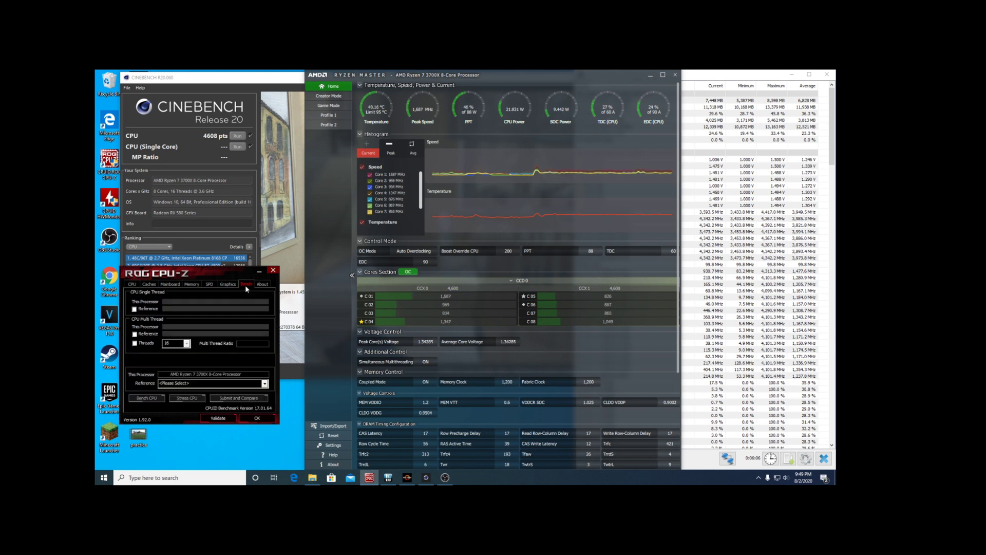
Run CPU-Z's 16-thread stress test at about 5,234.6, checking clocks and HWiNFO64's sensors at 73 °C.
{"action": "left_click", "coordinate": [183, 398]}
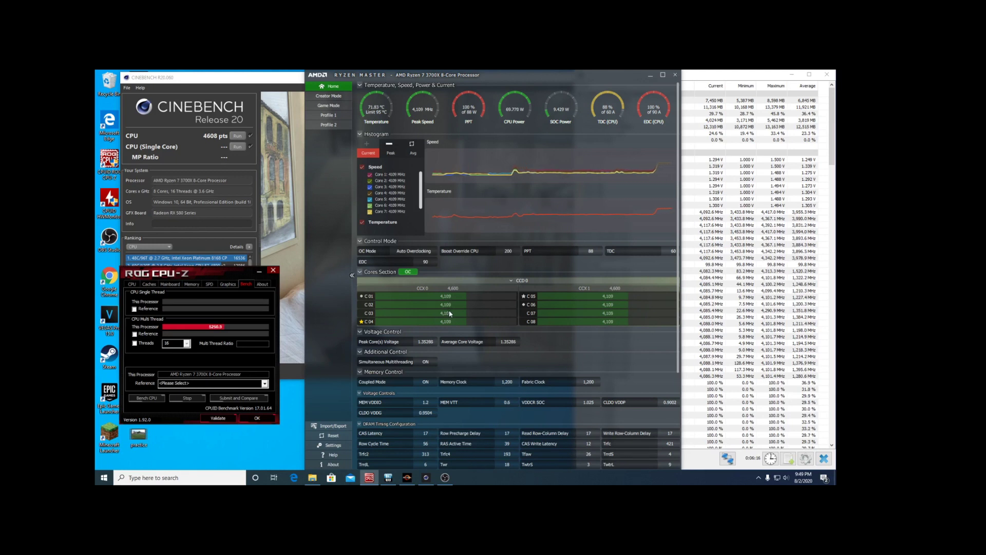
{"action": "left_click", "coordinate": [129, 285]}
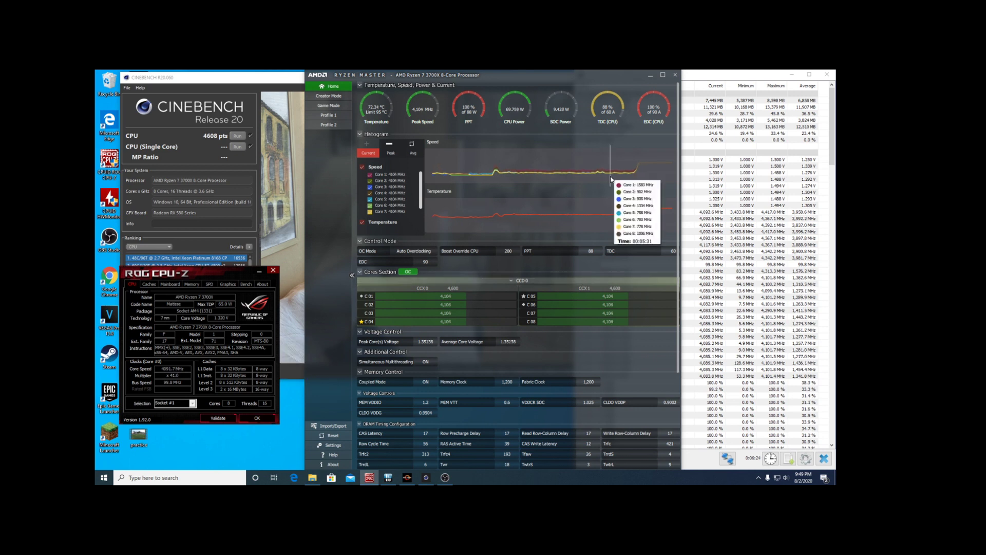
{"action": "mouse_move", "coordinate": [653, 161]}
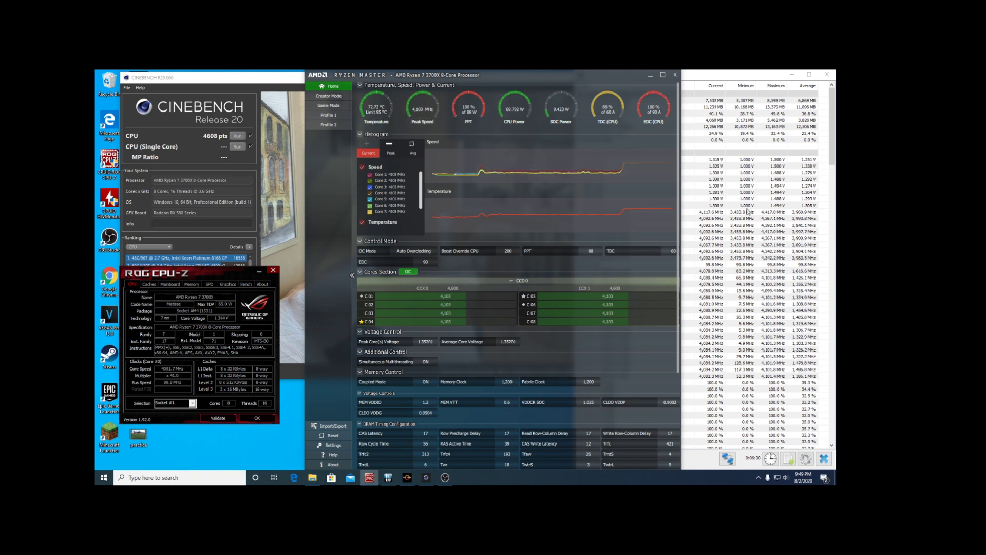
{"action": "left_click", "coordinate": [734, 77]}
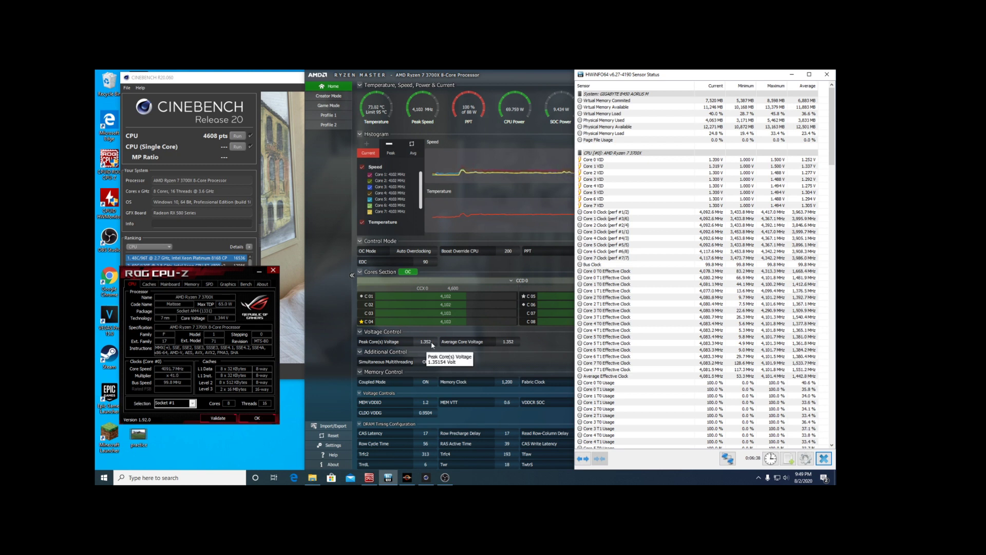
{"action": "left_click_drag", "start_coordinate": [220, 271], "coordinate": [221, 276]}
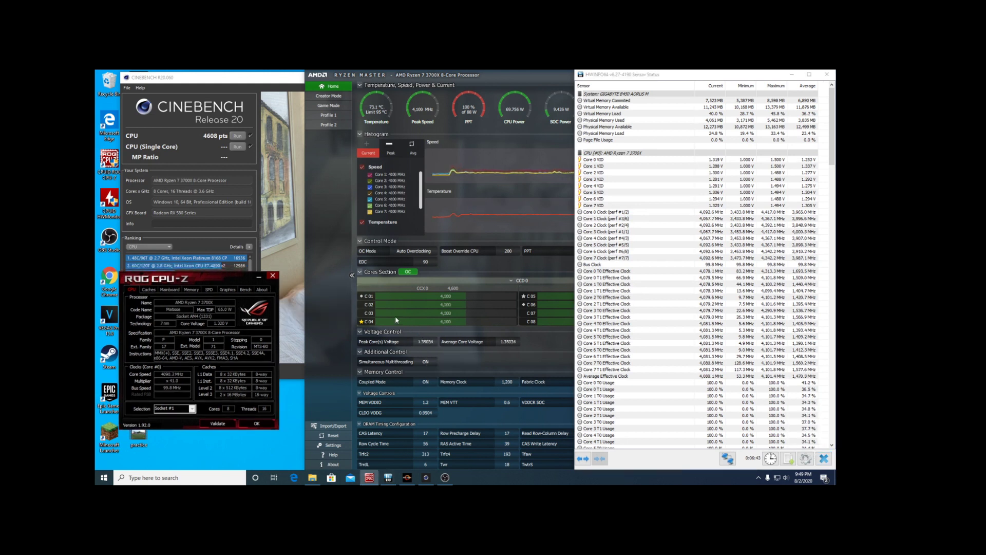
{"action": "left_click", "coordinate": [245, 290]}
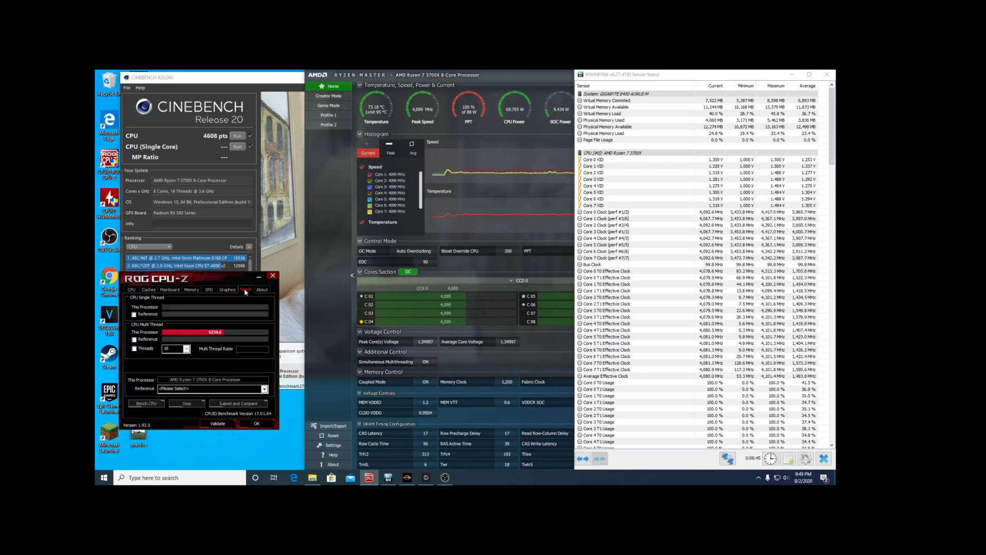
Stop CPU-Z's stress test and start a new Cinebench R20 multi-core CPU render.
{"action": "left_click", "coordinate": [191, 404]}
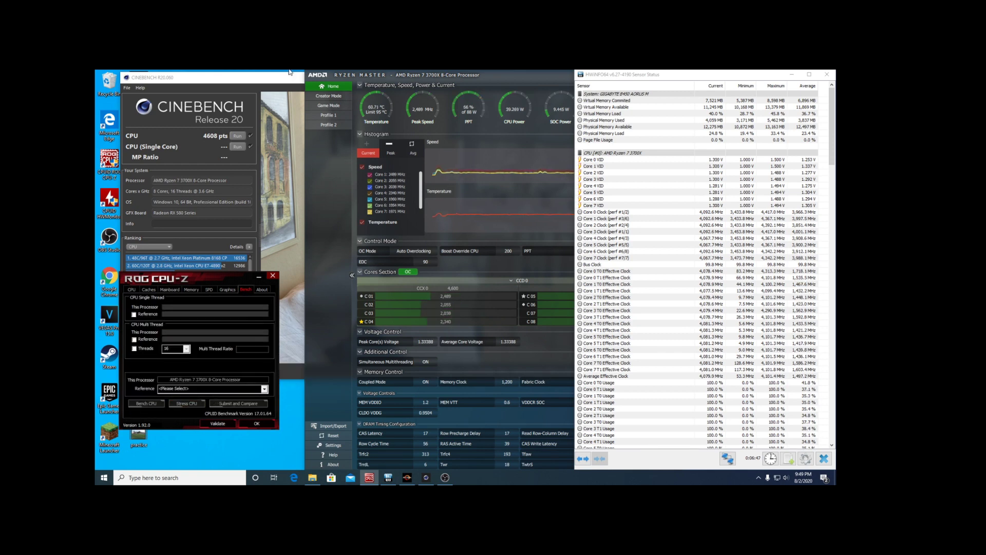
{"action": "left_click", "coordinate": [256, 135]}
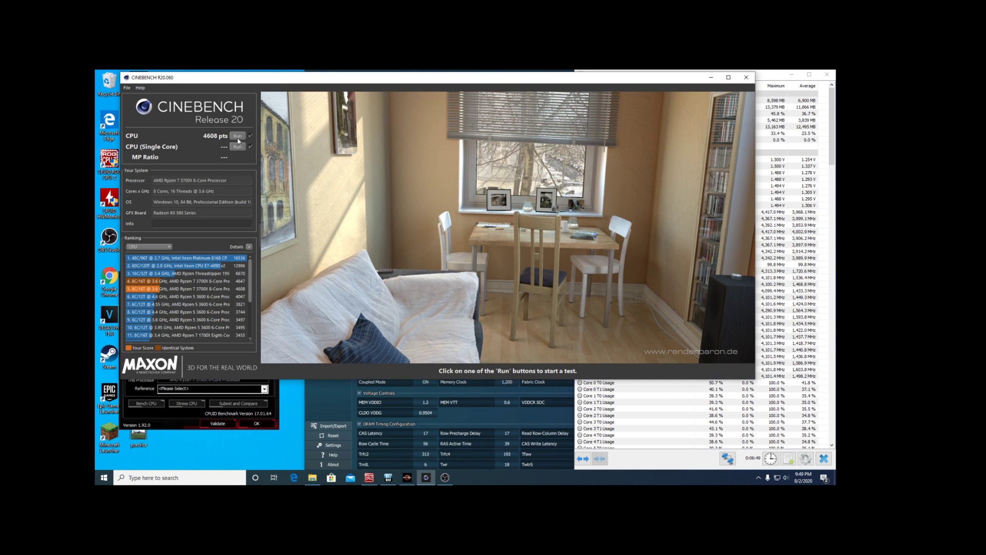
{"action": "left_click", "coordinate": [238, 138]}
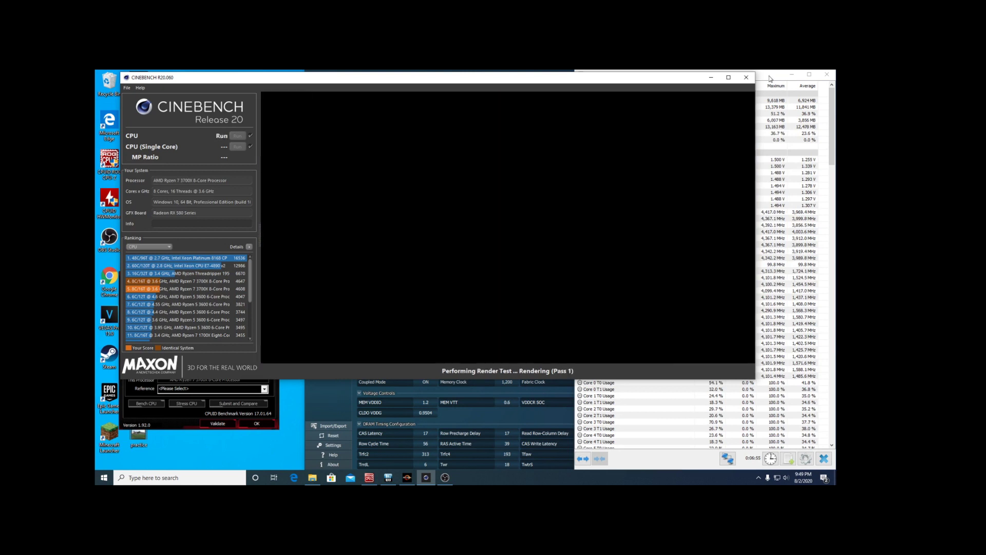
Bring HWiNFO64, Ryzen Master and CPU-Z to the front in turn during the render.
{"action": "left_click", "coordinate": [770, 79]}
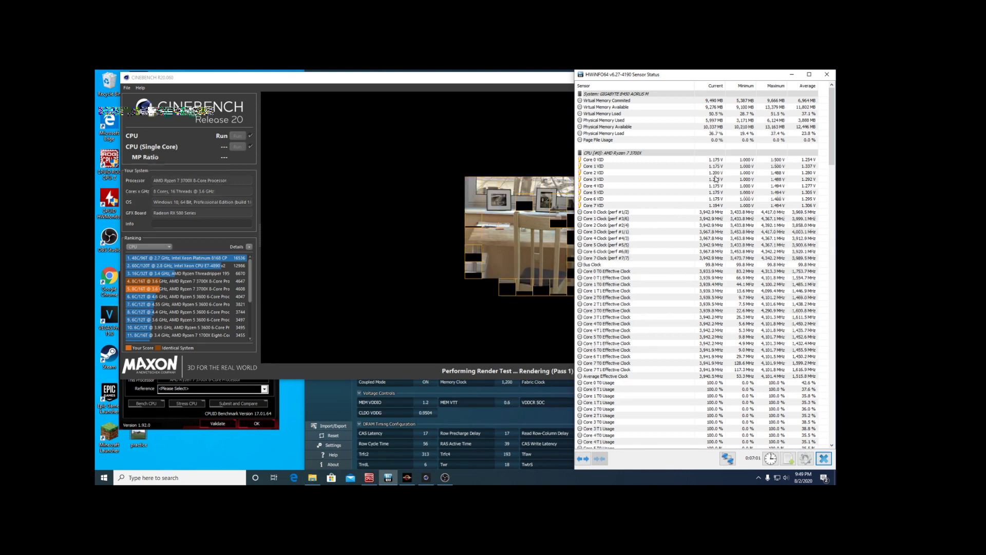
{"action": "left_click", "coordinate": [316, 394]}
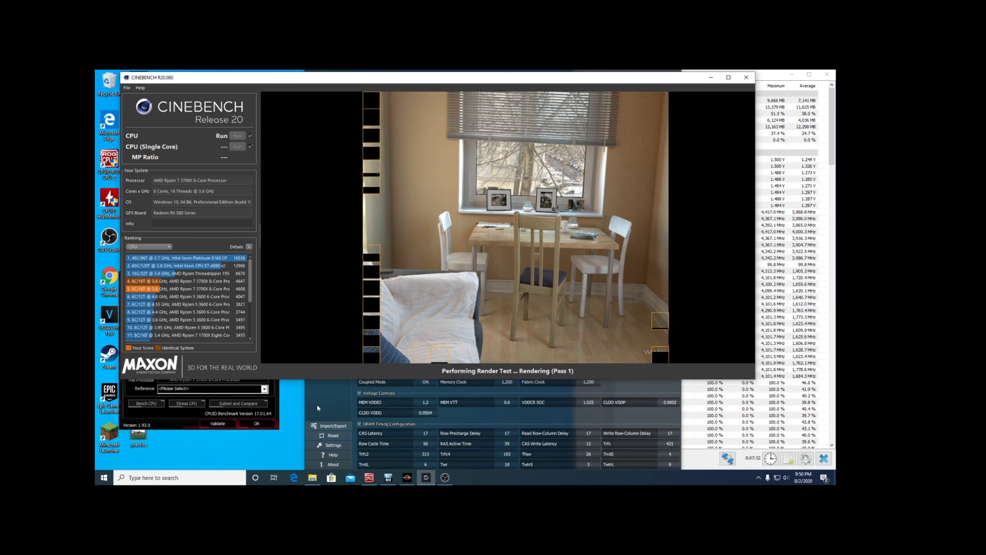
{"action": "left_click", "coordinate": [271, 405]}
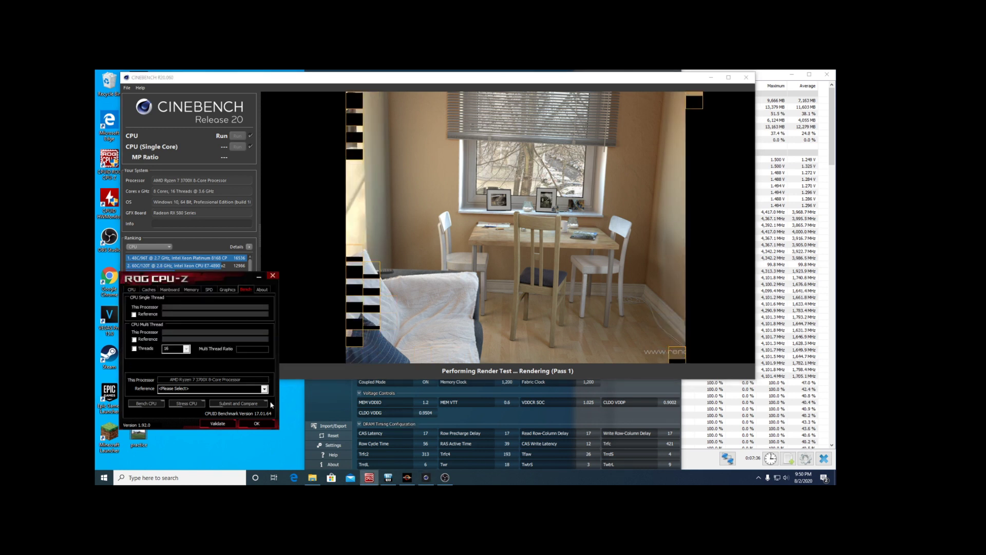